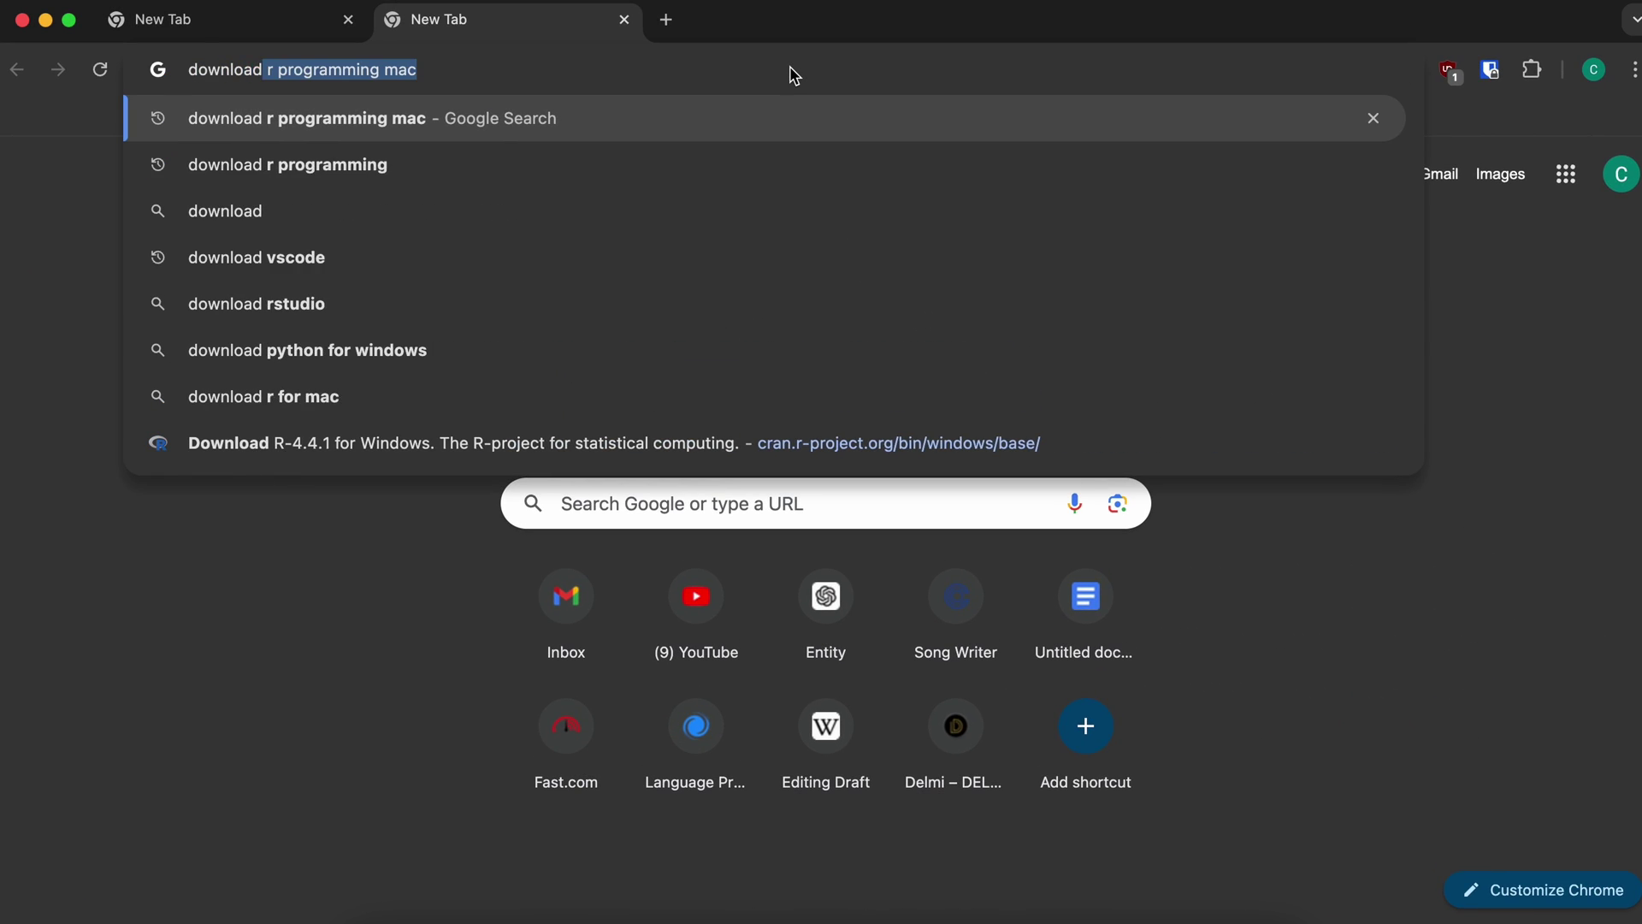
# Step: Search Google for 'download r programming mac'
pyautogui.press('Return')
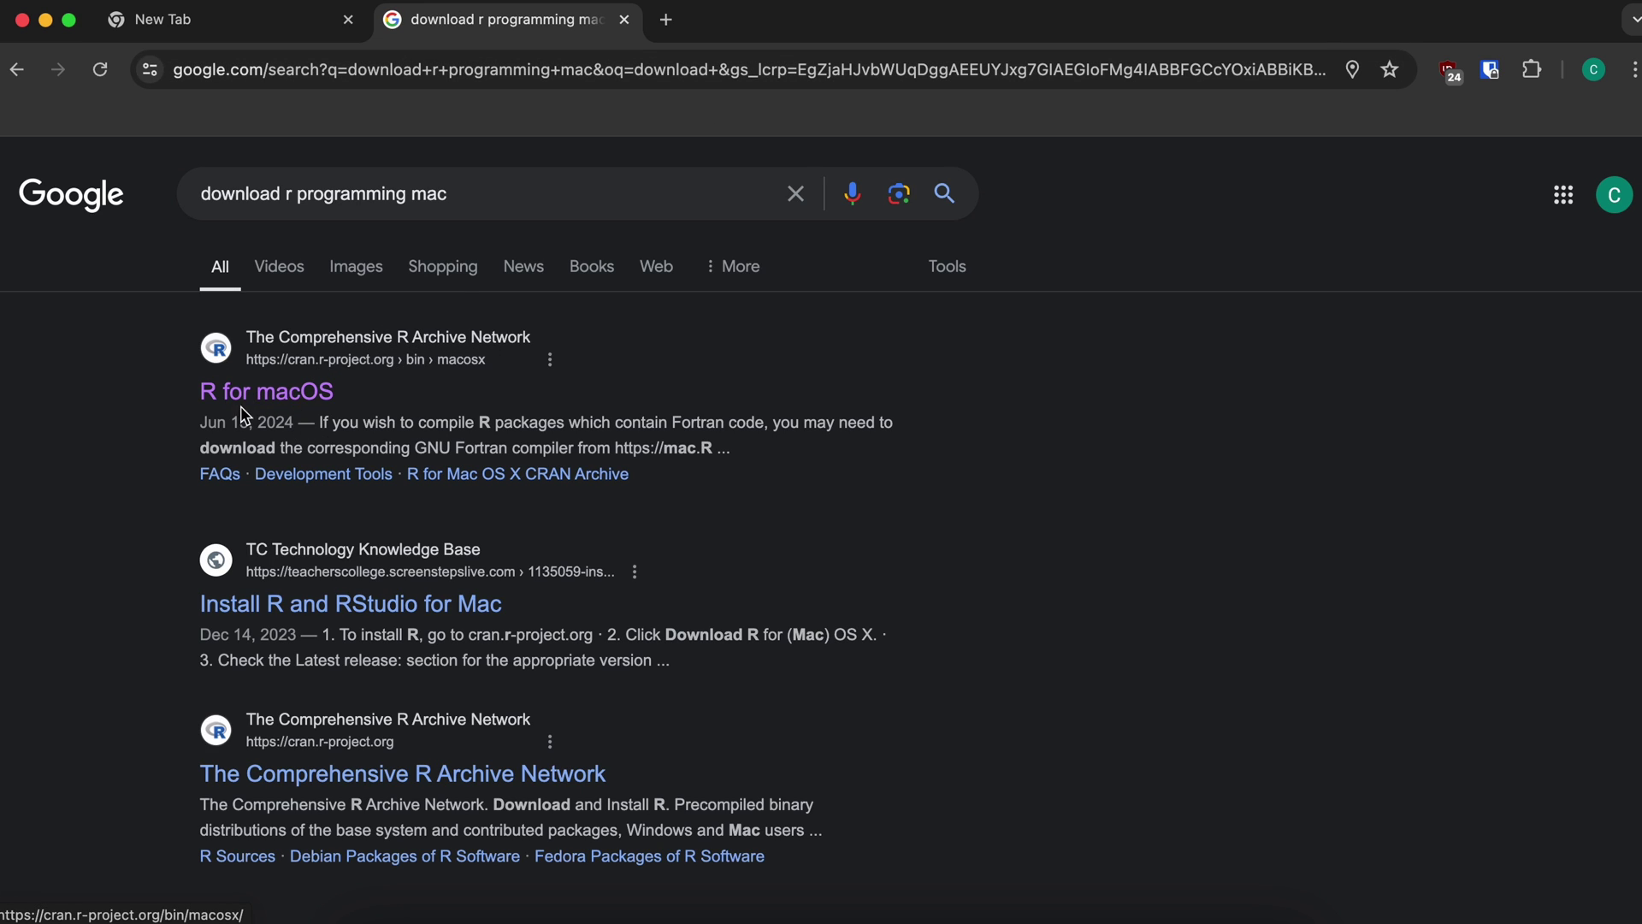
# Step: Download R-4.4.1-arm64.pkg from CRAN's R for macOS page and reveal it in Downloads
pyautogui.click(281, 396)
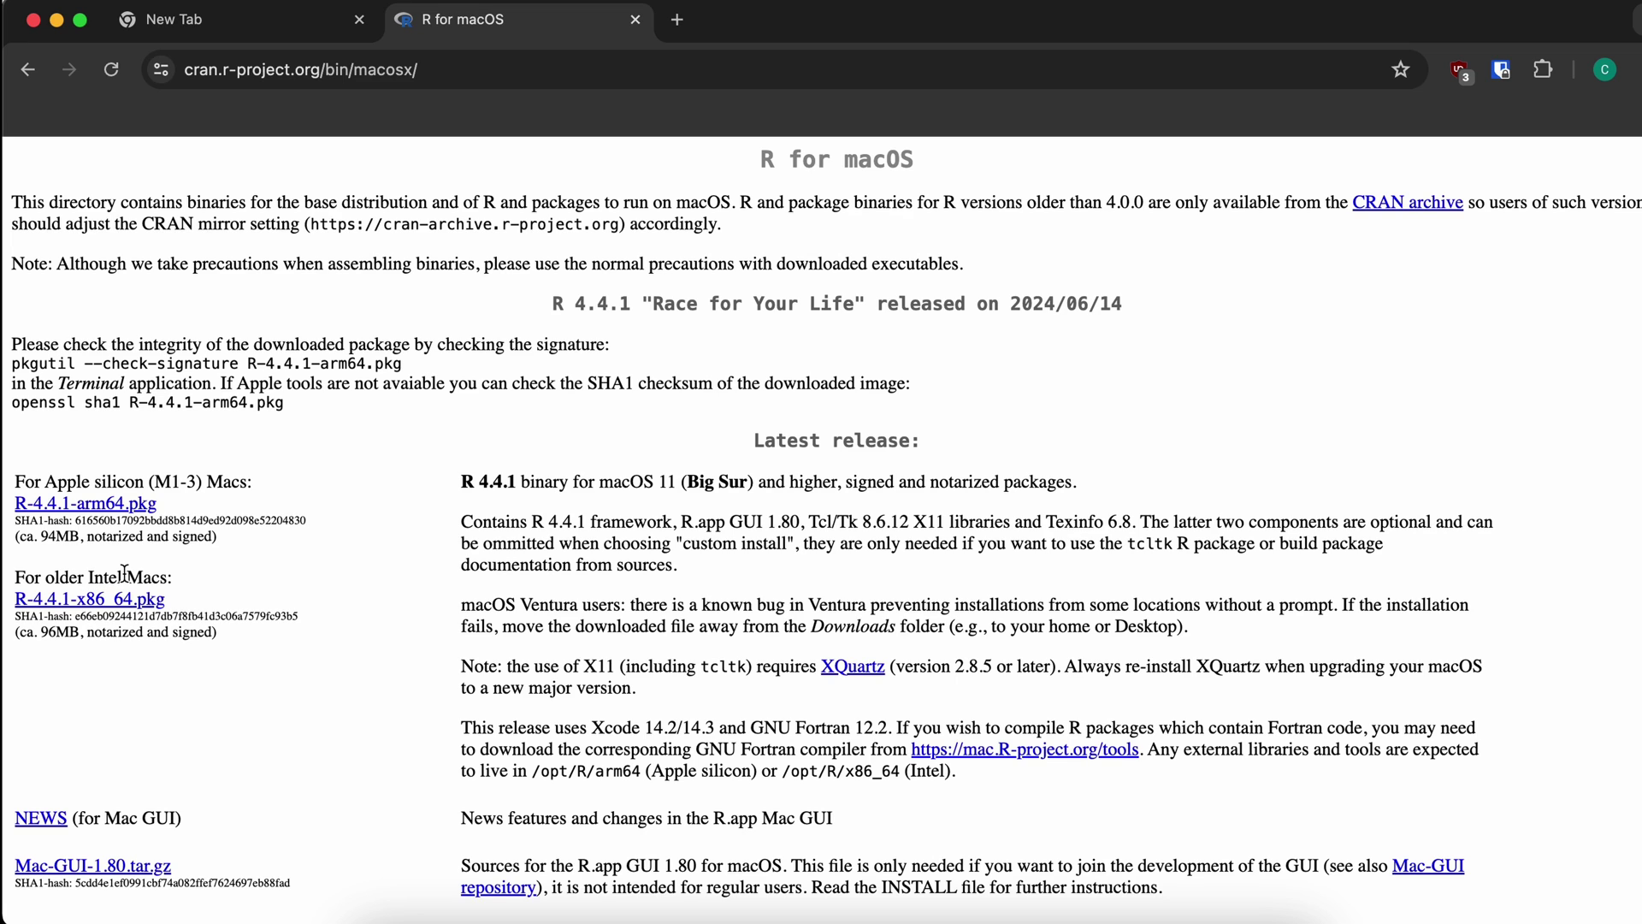
pyautogui.click(92, 511)
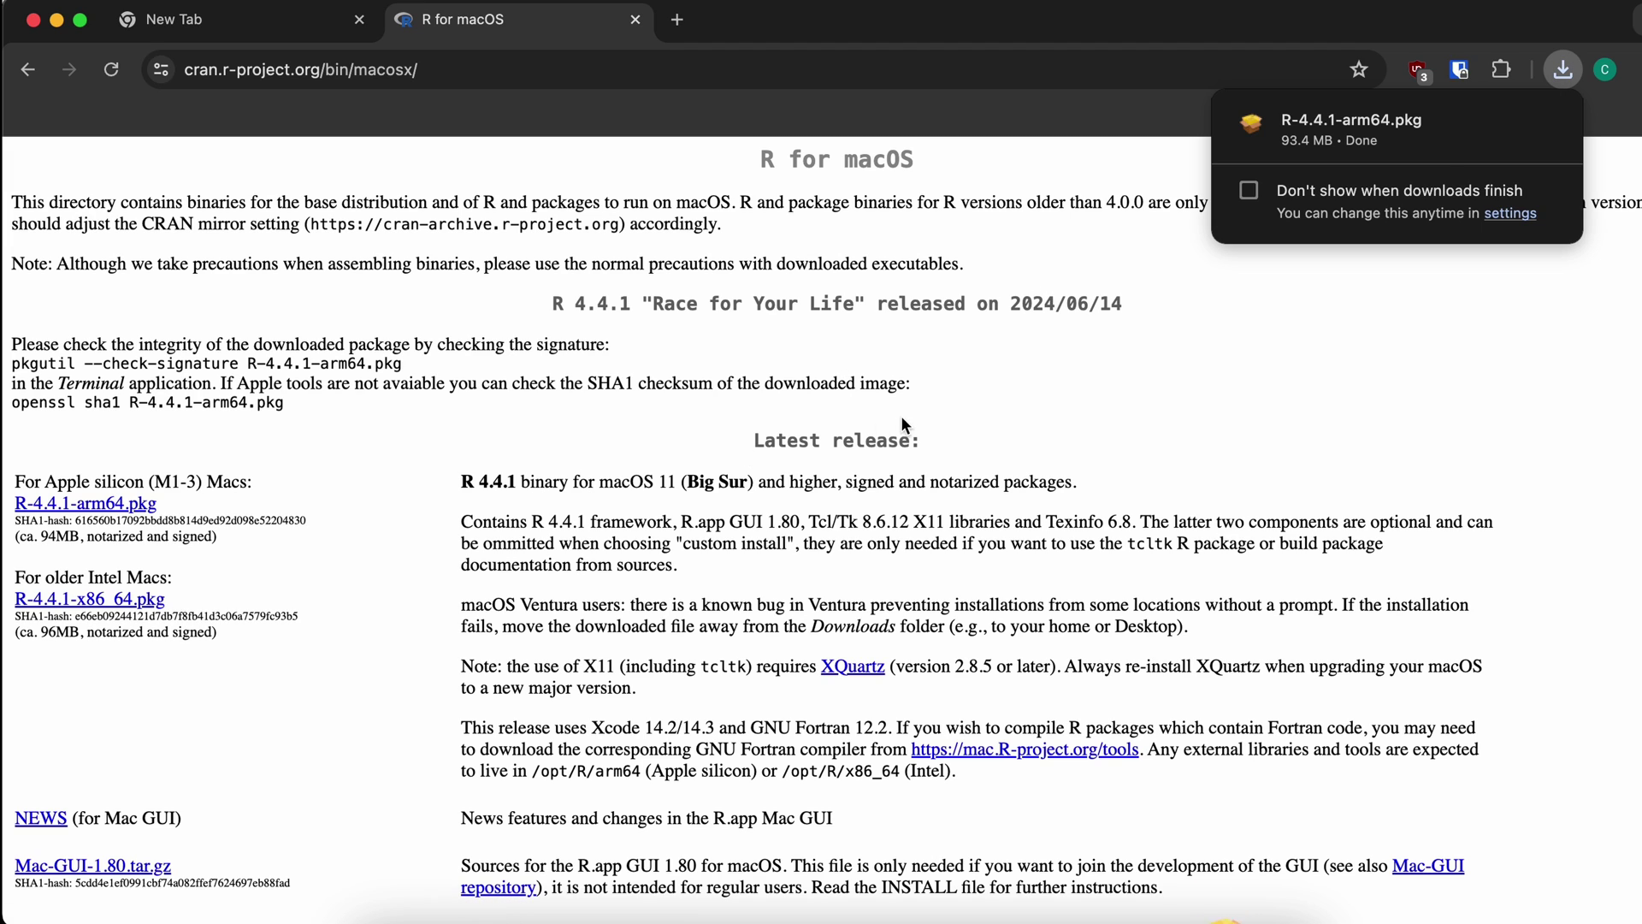
pyautogui.click(1501, 129)
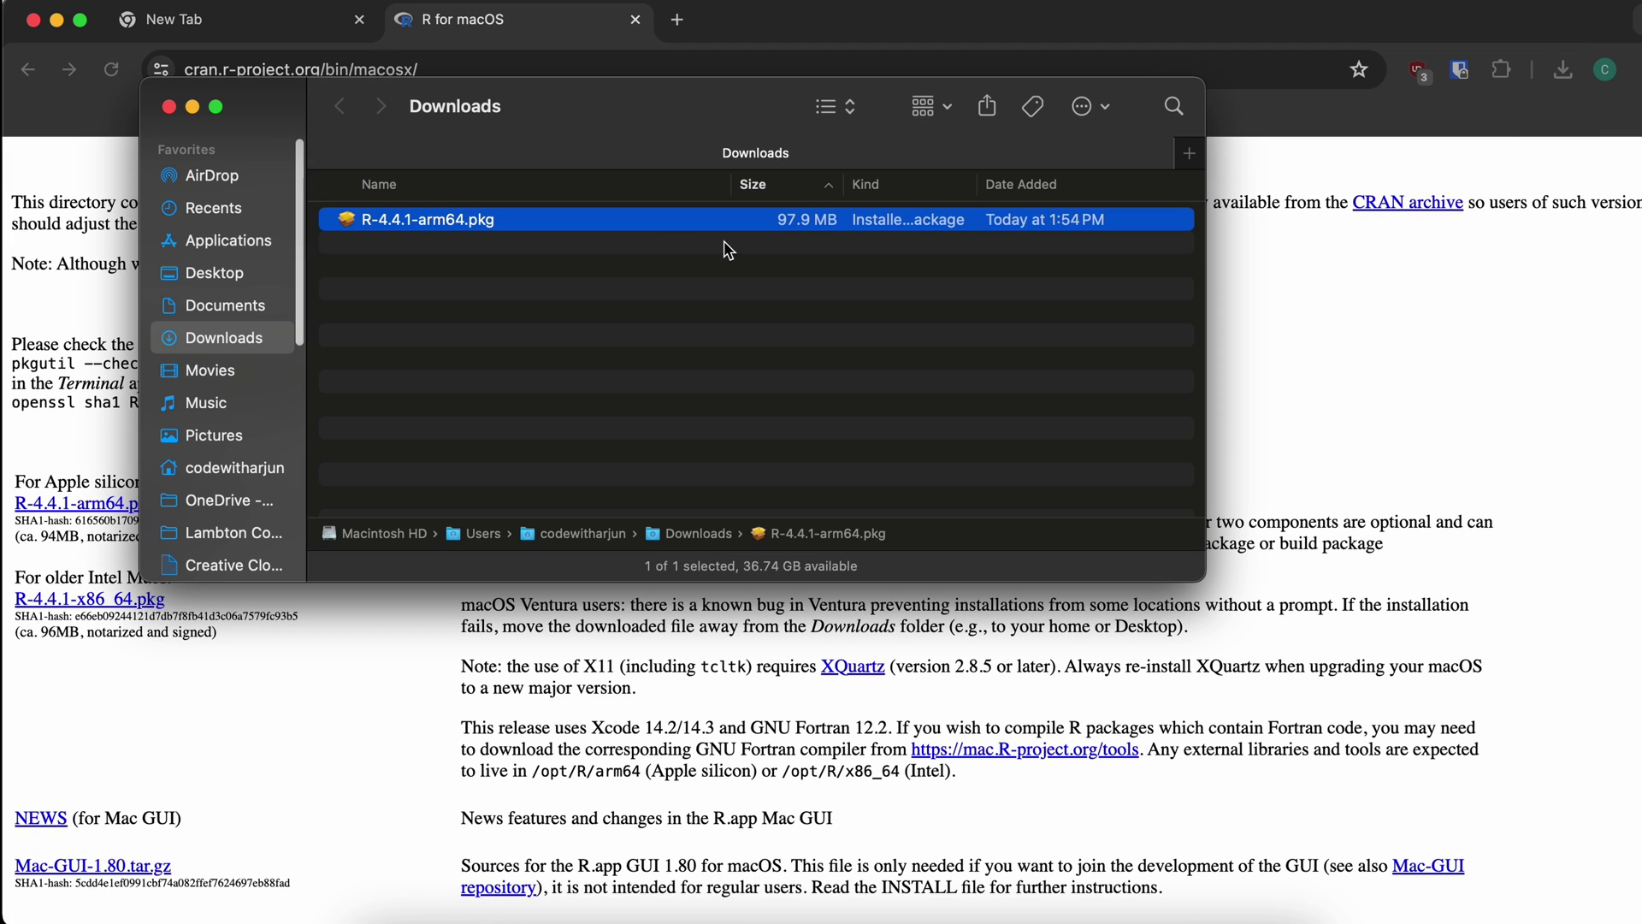
# Step: Run the R 4.4.1 installer, accept the license, and authorize installation with the administrator password
pyautogui.doubleClick(680, 229)
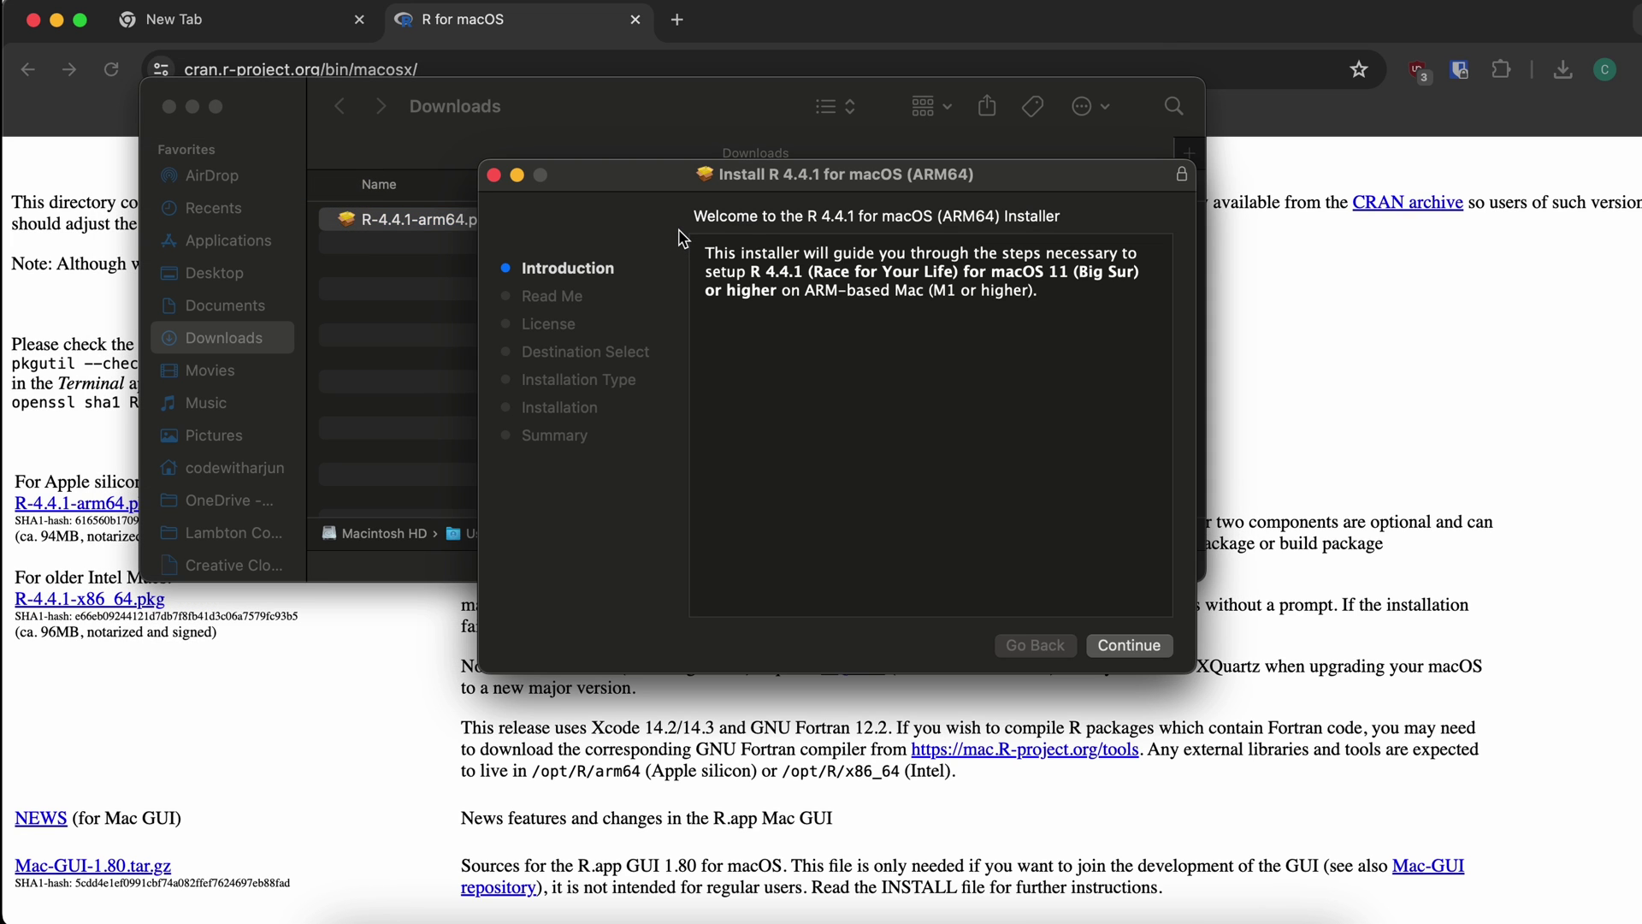
pyautogui.click(1135, 647)
pyautogui.click(1129, 645)
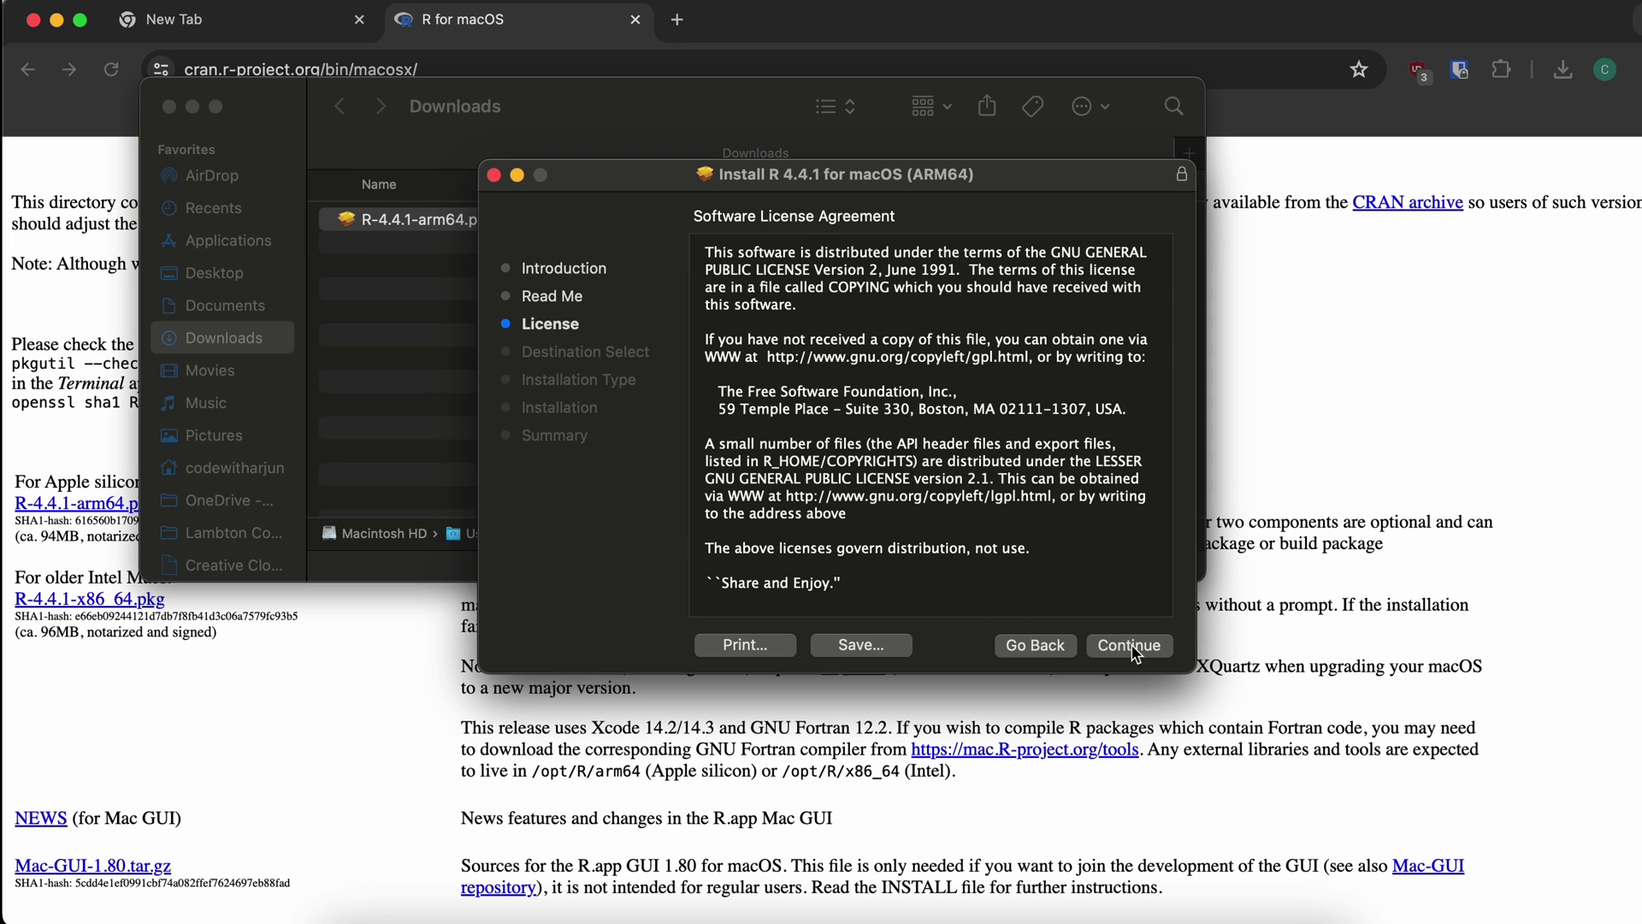
pyautogui.click(1131, 647)
pyautogui.click(1098, 586)
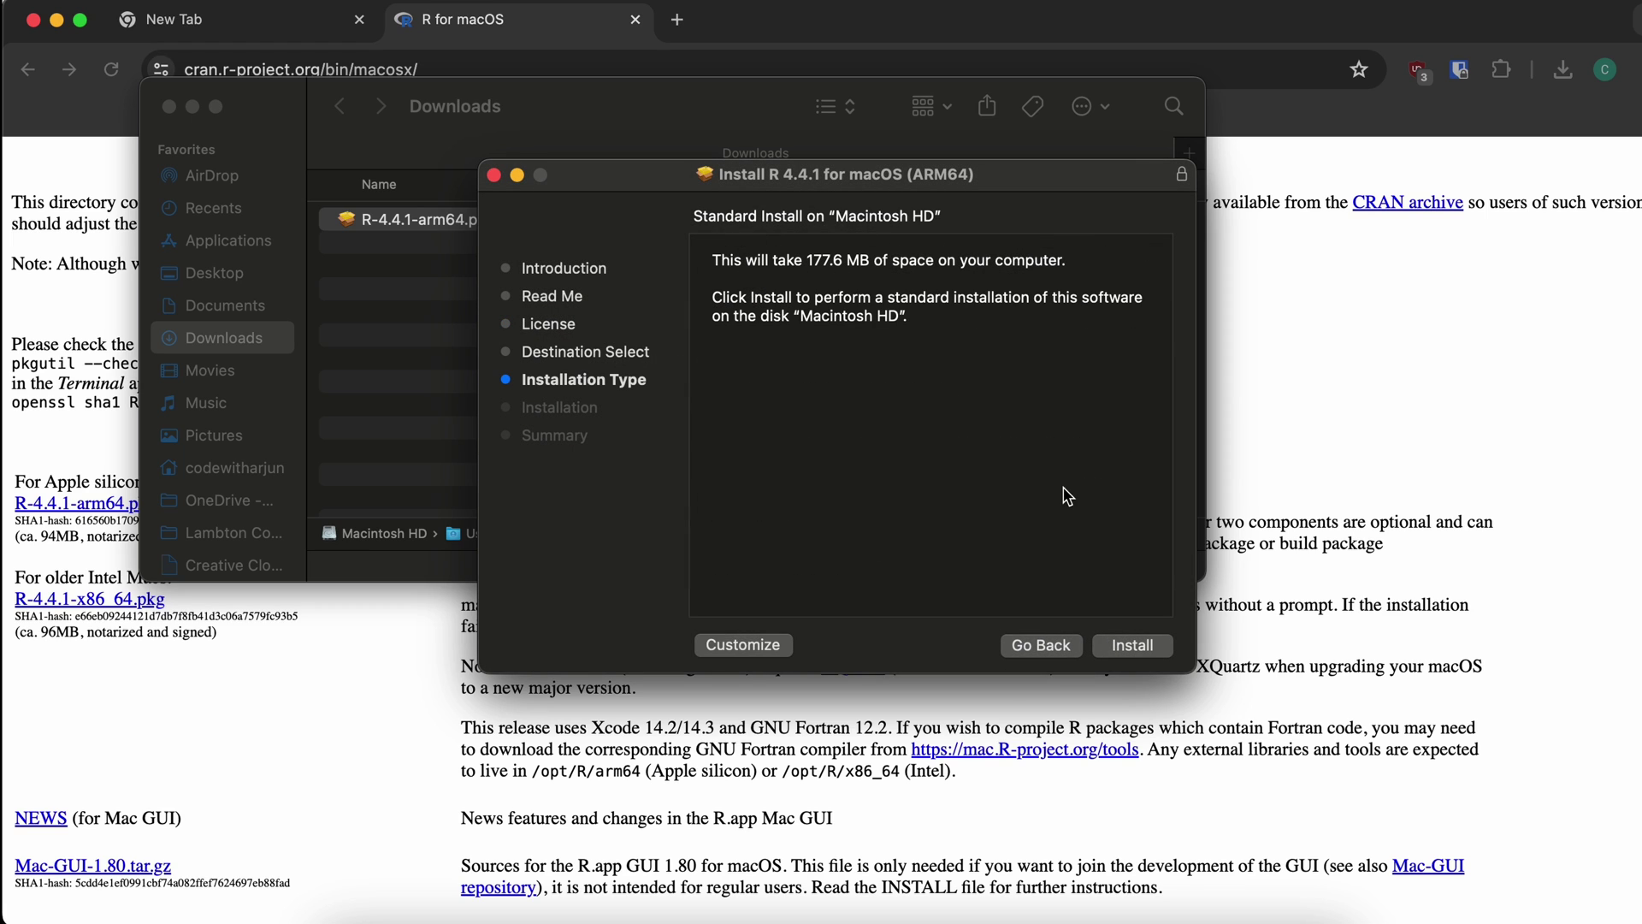
pyautogui.click(1119, 646)
pyautogui.write('•••••••')
pyautogui.press('Return')
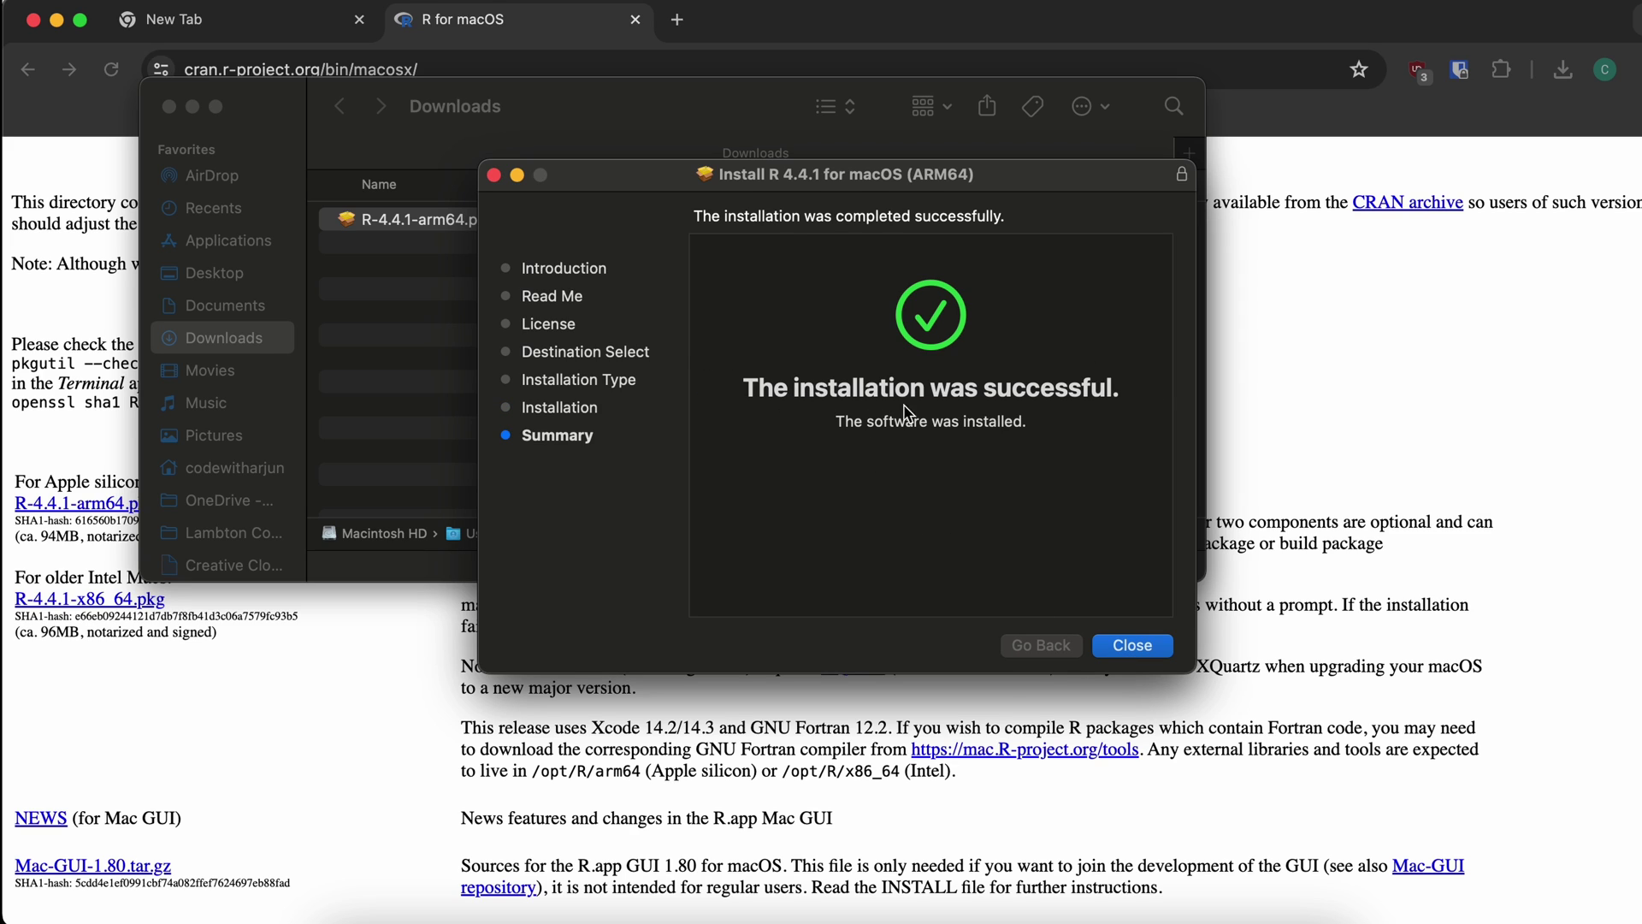
# Step: Close the finished installer, move the package to the Trash, and reveal the desktop
pyautogui.click(1130, 648)
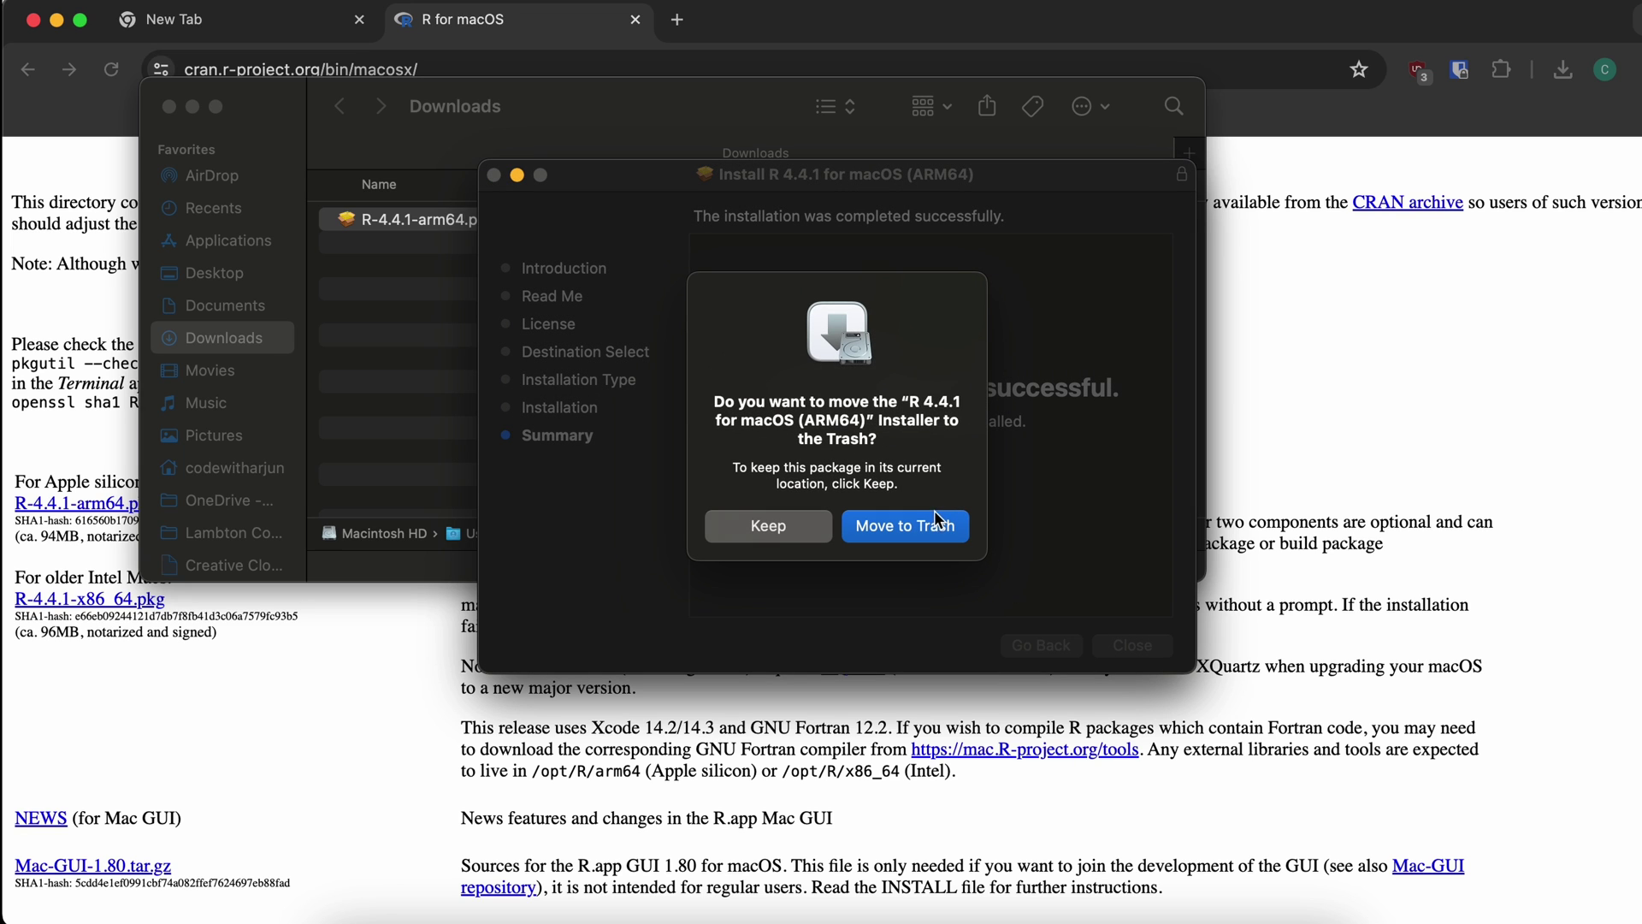
pyautogui.click(896, 534)
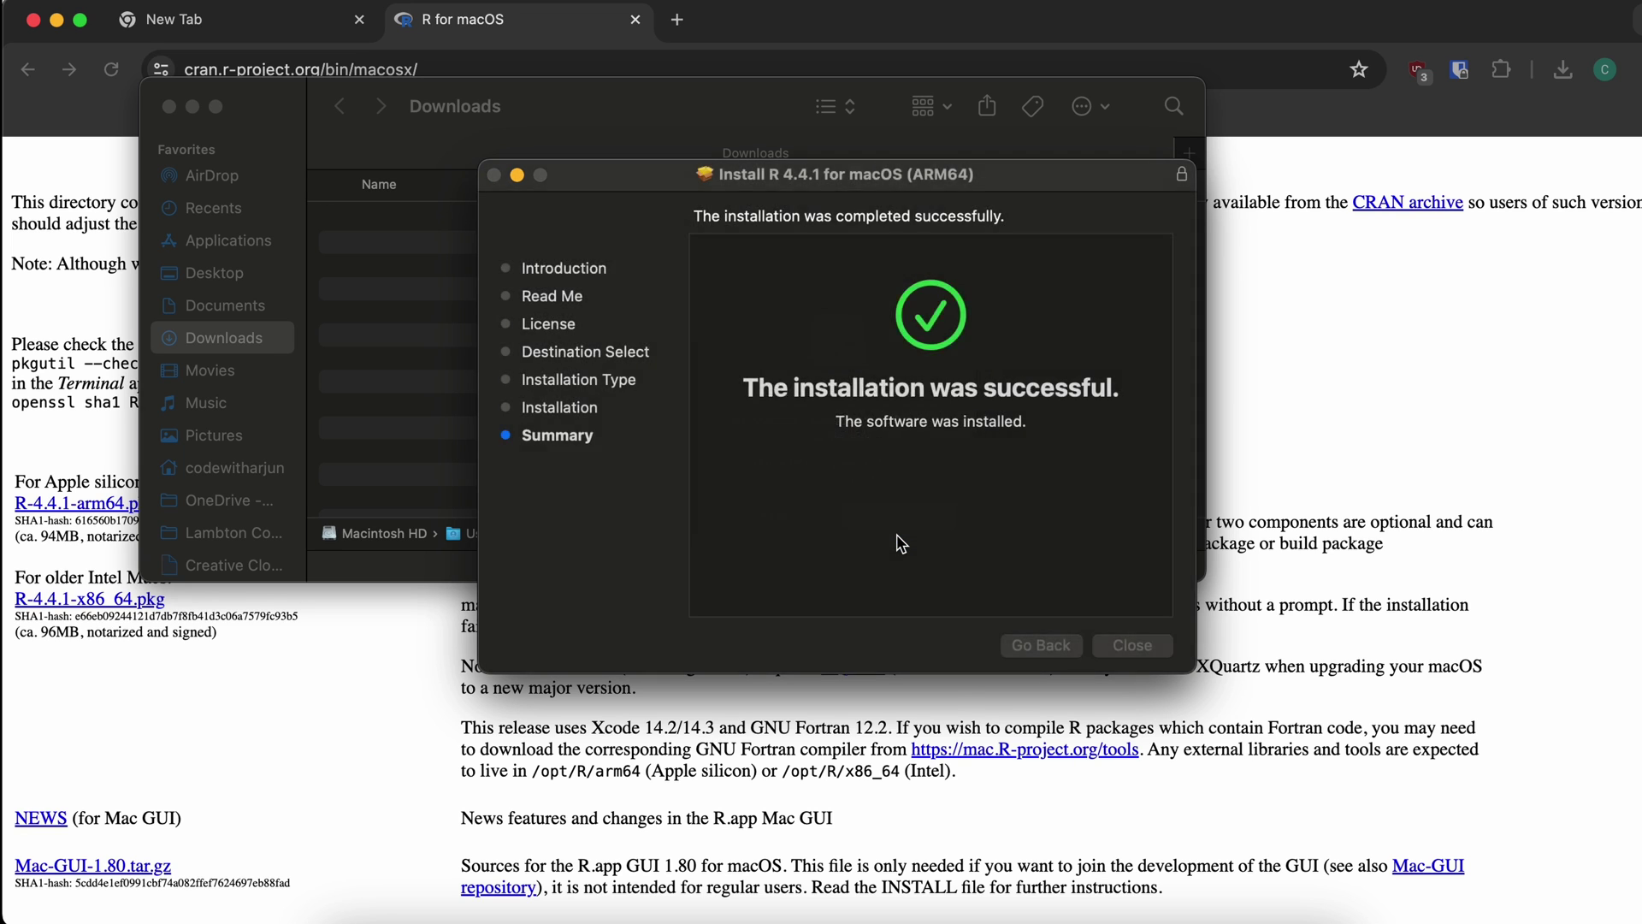
pyautogui.click(169, 106)
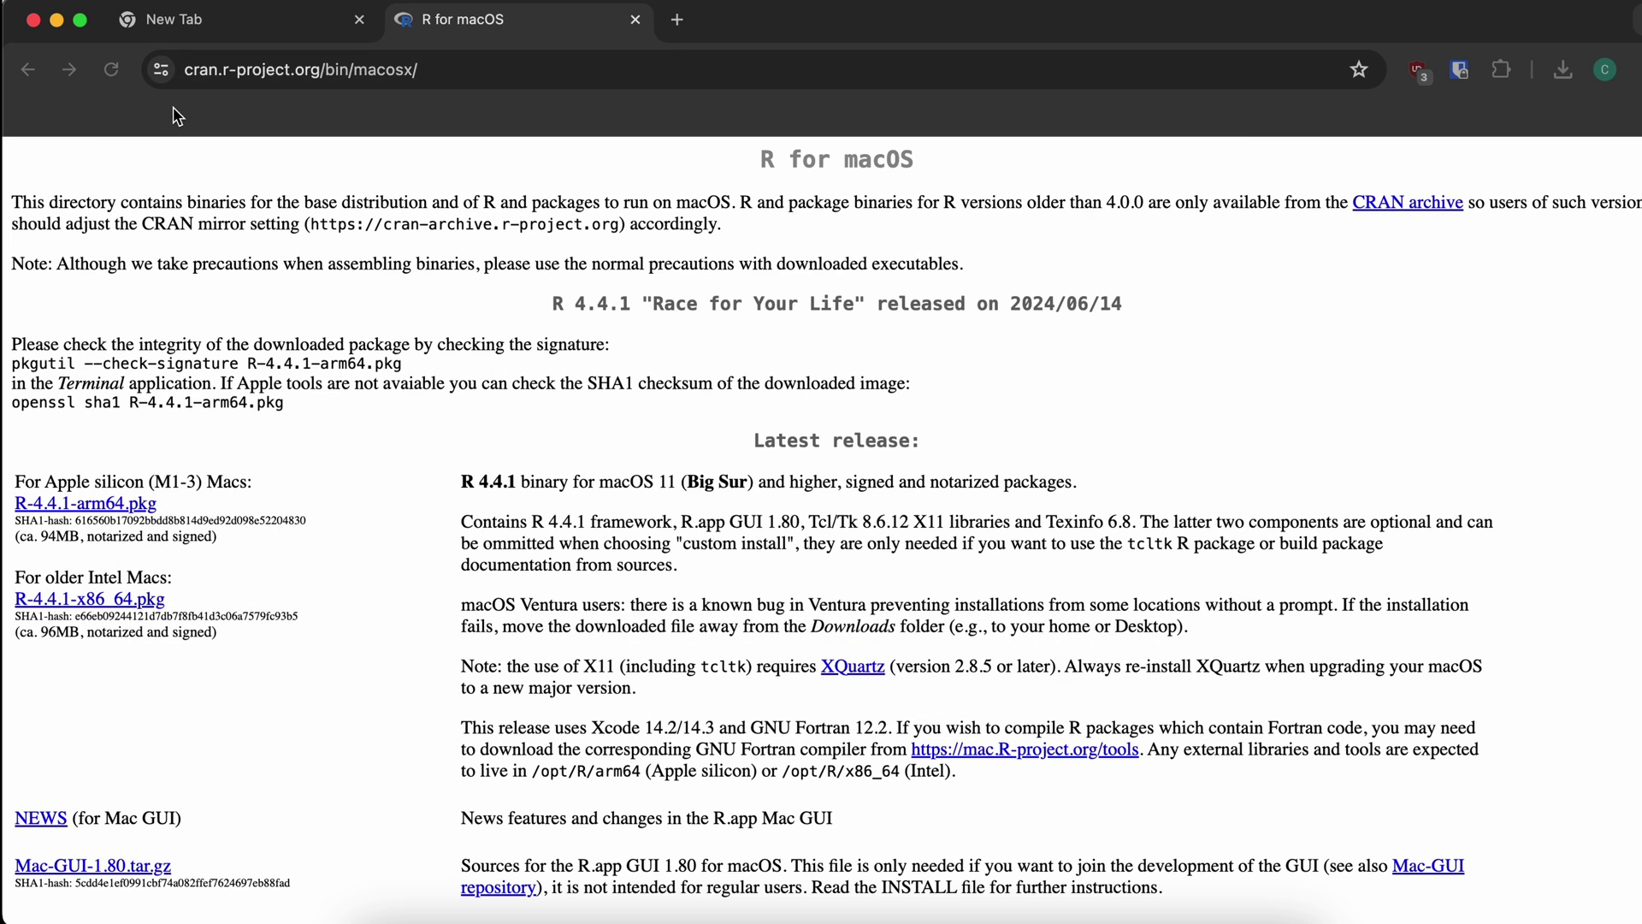
pyautogui.press('F11')
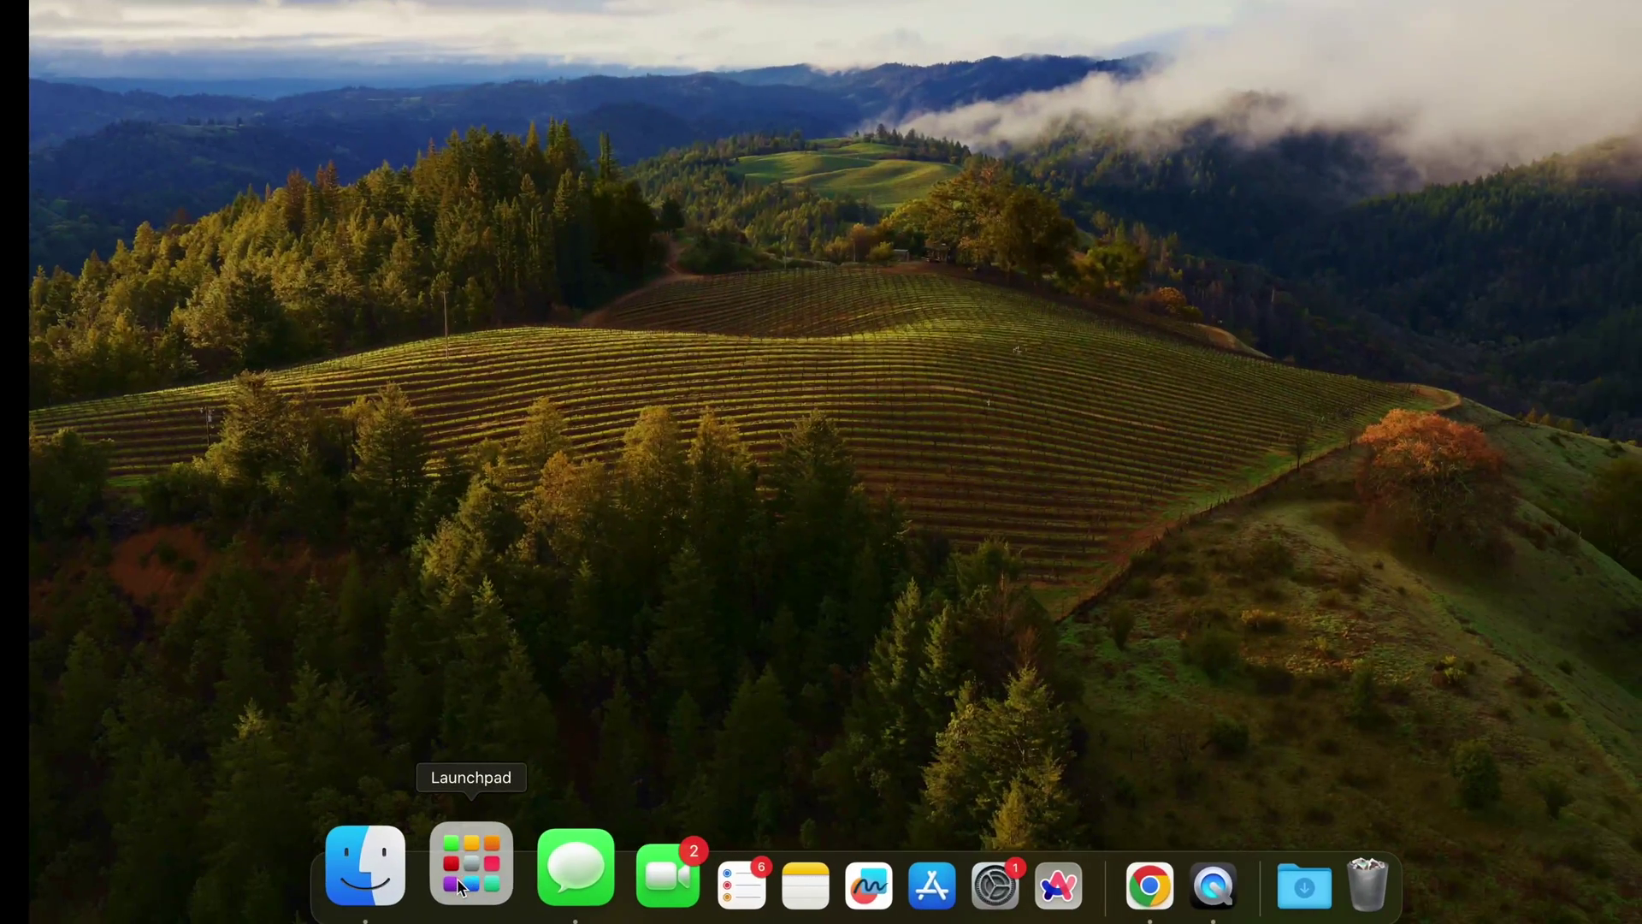
# Step: Search Launchpad for 'R' and launch the R 4.4.1 console
pyautogui.click(466, 865)
pyautogui.write('R')
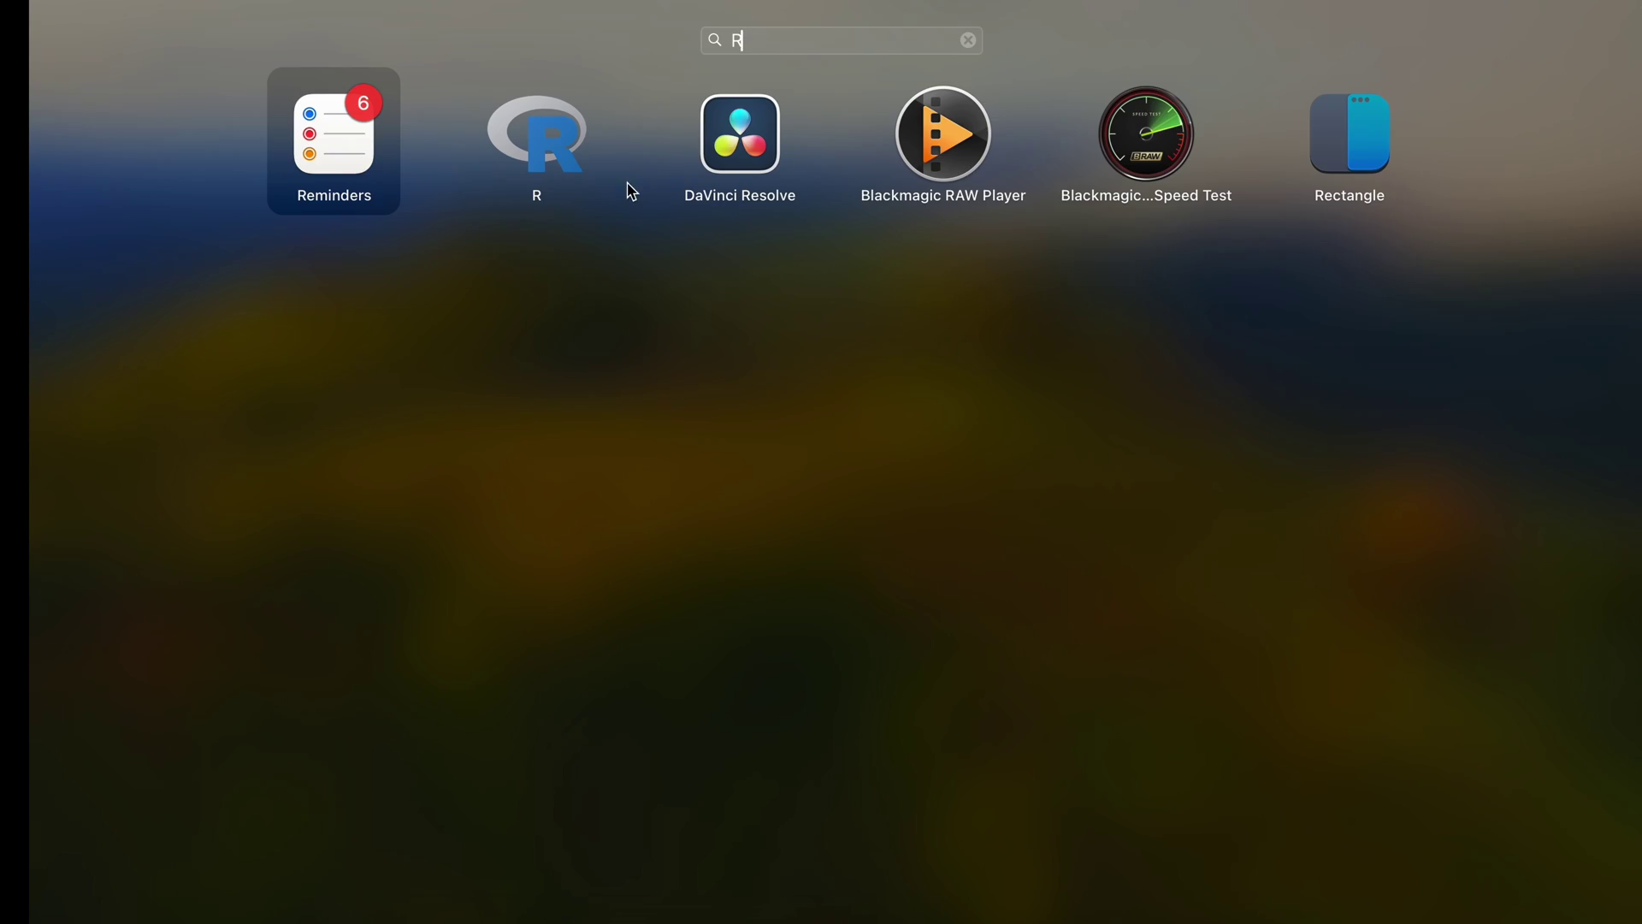
pyautogui.click(546, 144)
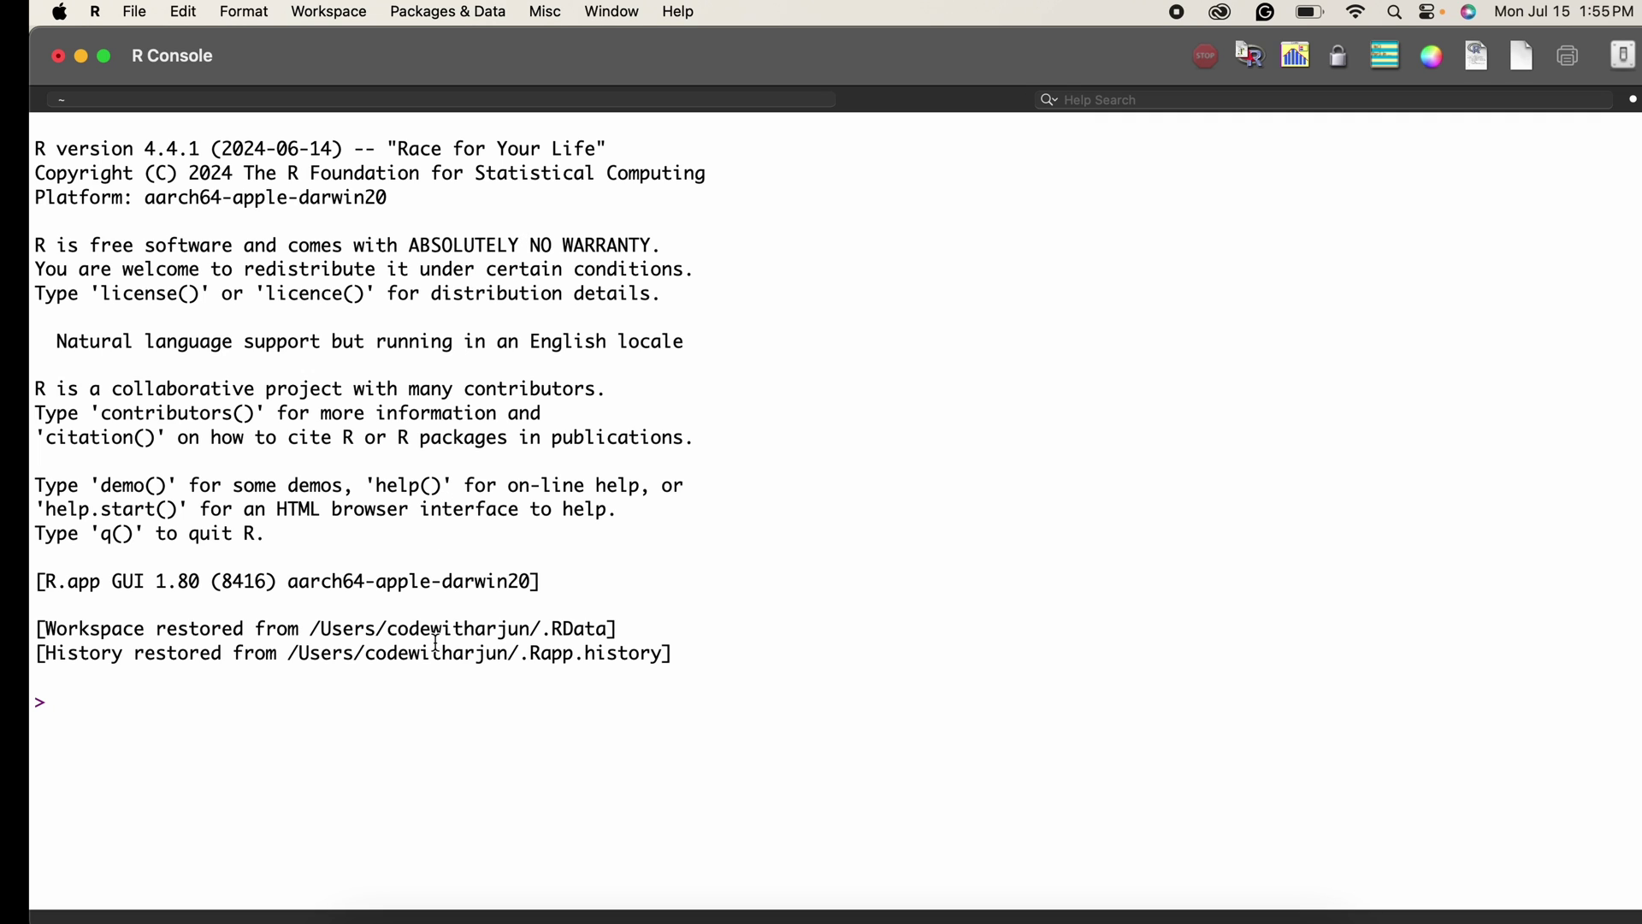
# Step: Run print("Hello, World") in the R Console and highlight its output
pyautogui.write('print')
pyautogui.write('("Hello, ')
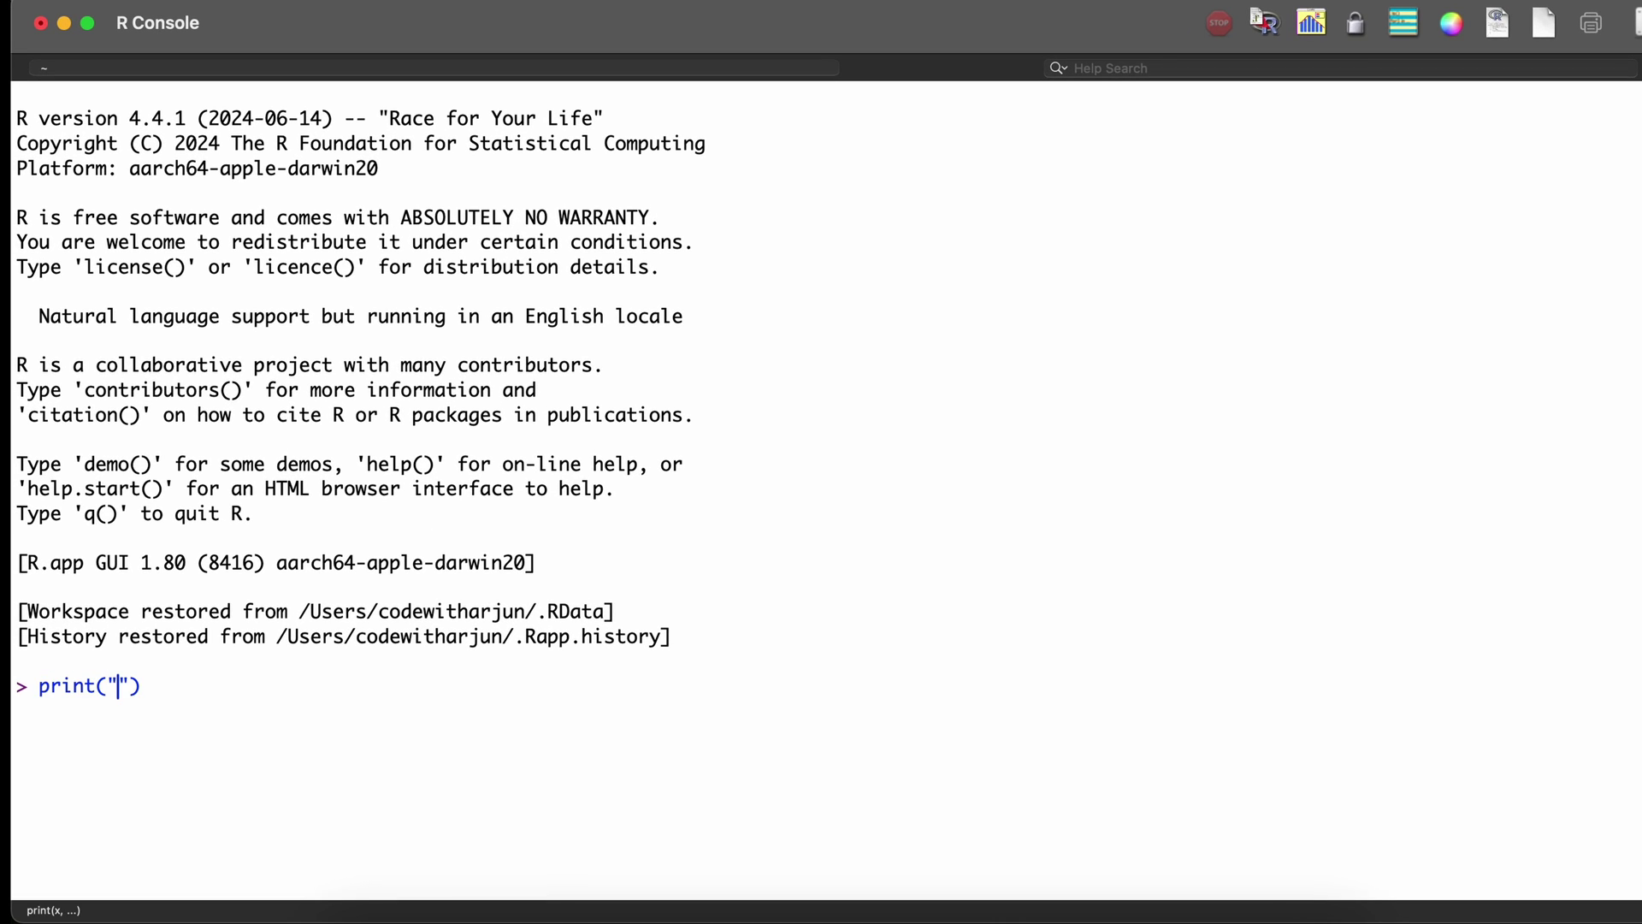
pyautogui.write('World')
pyautogui.press('Return')
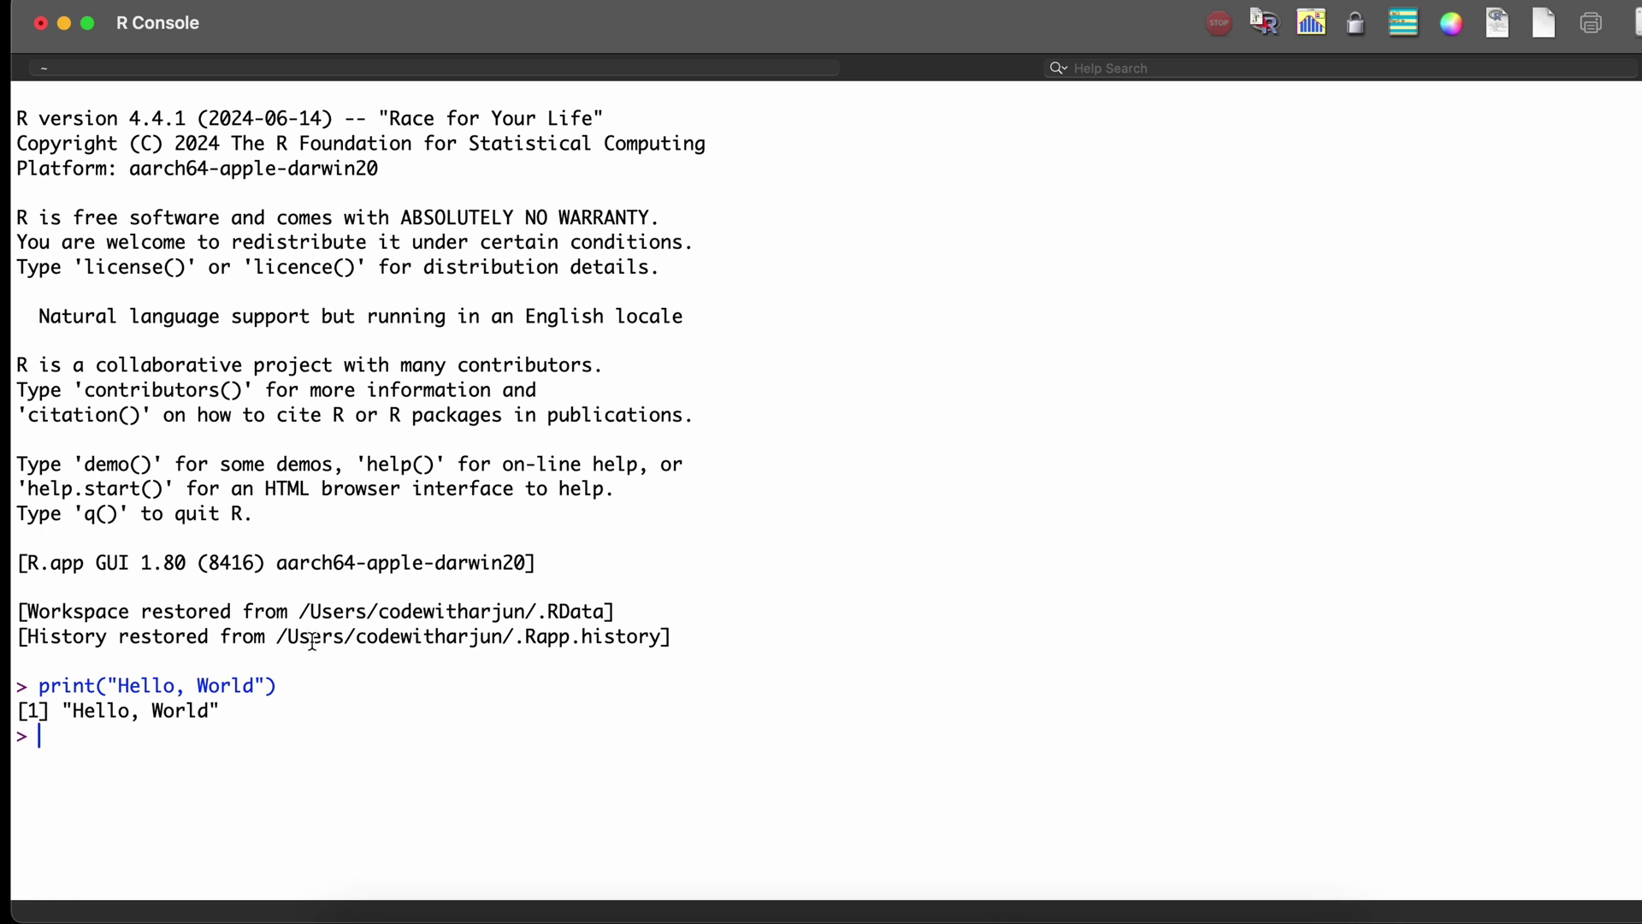
pyautogui.moveTo(72, 718); pyautogui.dragTo(212, 711)
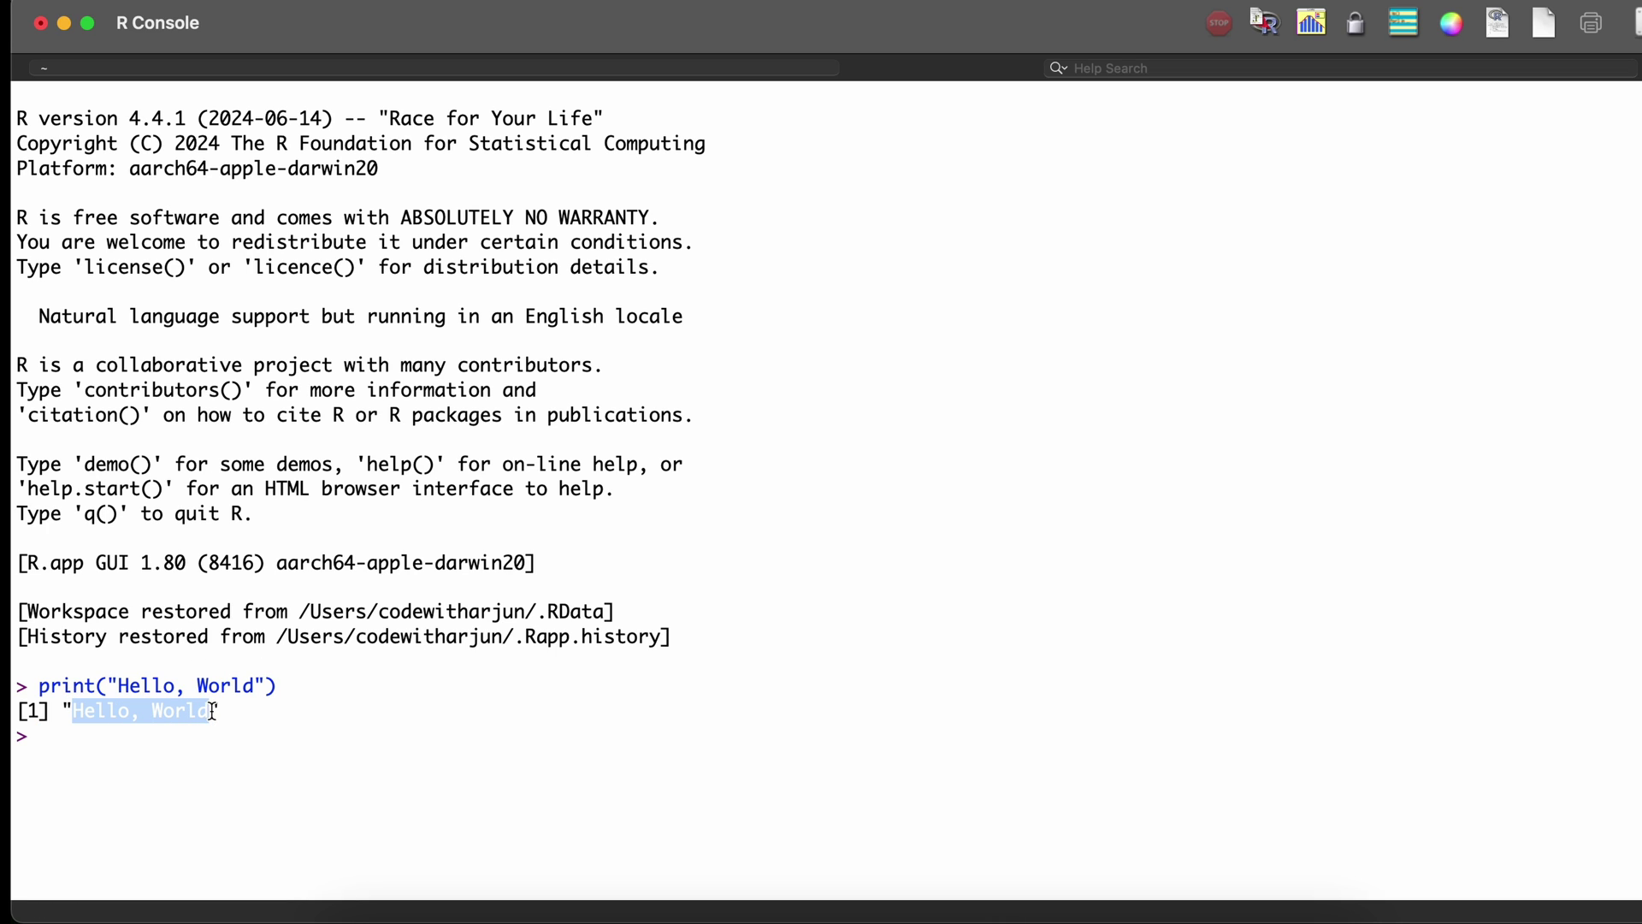
# Step: Quit R without saving the workspace and open Terminal through a Spotlight search for 'ter'
pyautogui.click(41, 24)
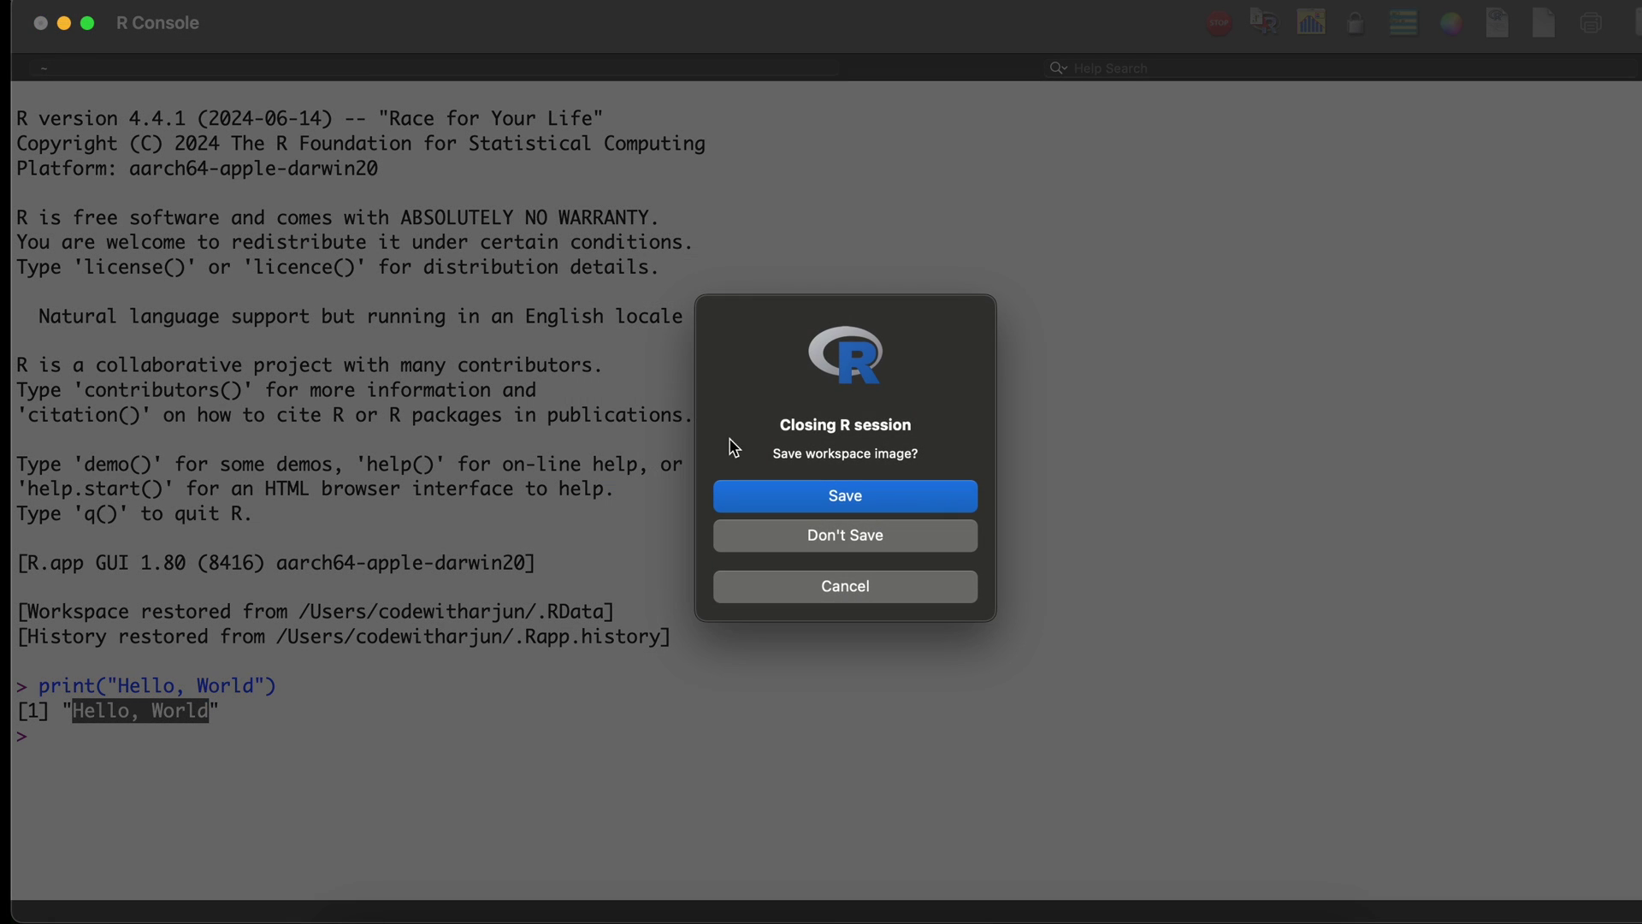
pyautogui.click(843, 539)
pyautogui.press('super+space')
pyautogui.write('ter')
pyautogui.press('Return')
# Step: Start R in Terminal and run print("Hello"), fixing a typo along the way
pyautogui.write('R')
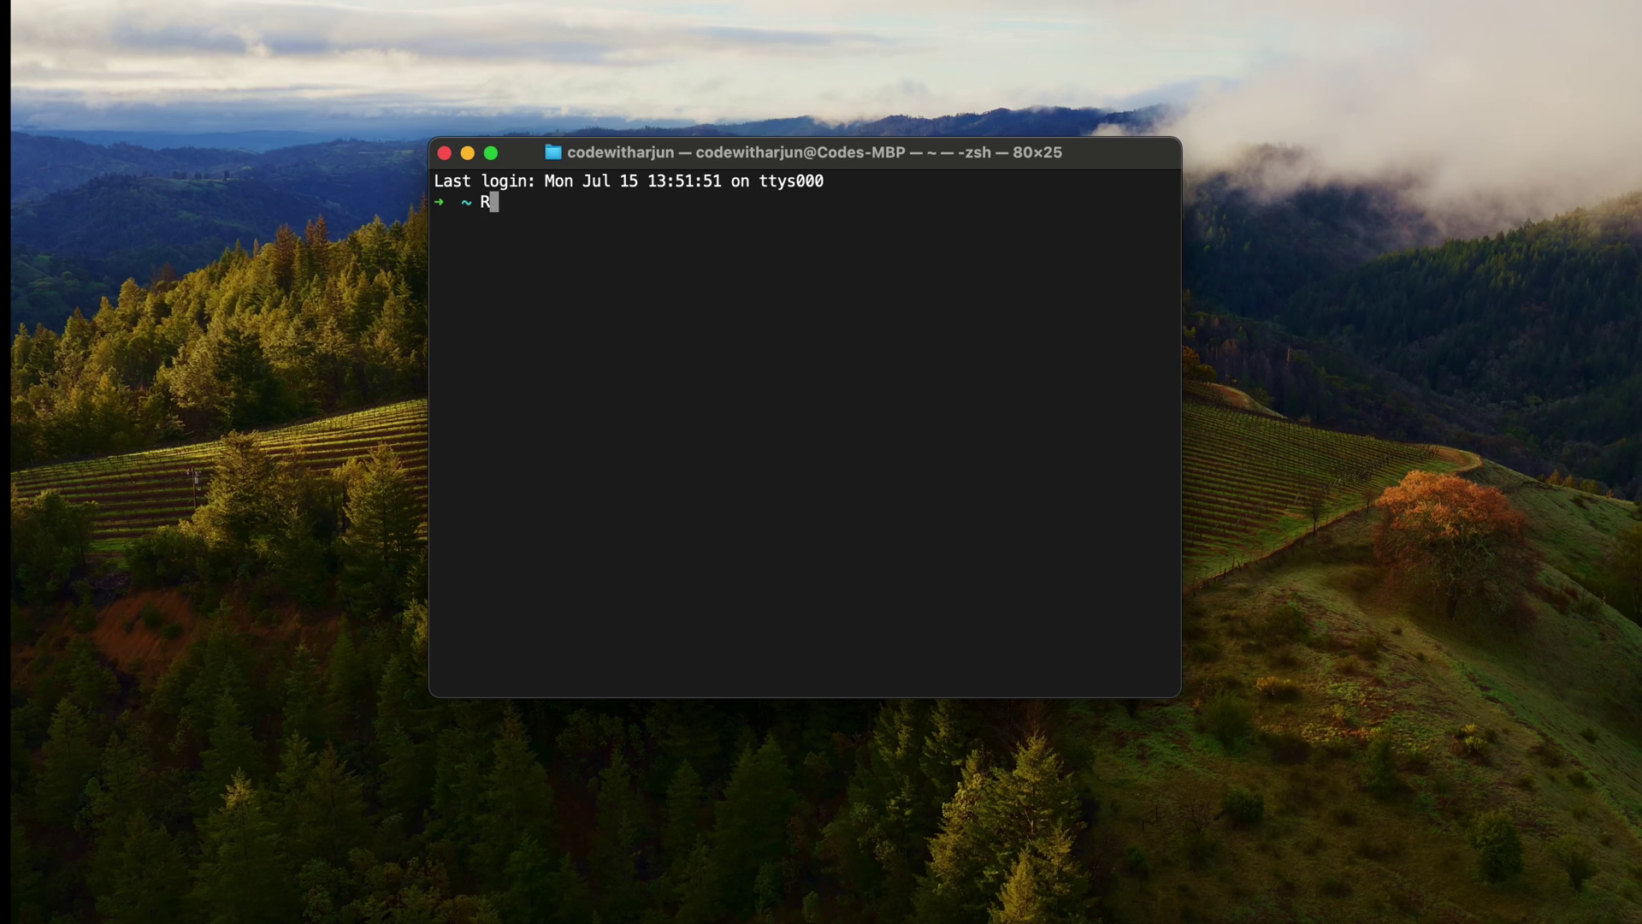
pyautogui.press('Return')
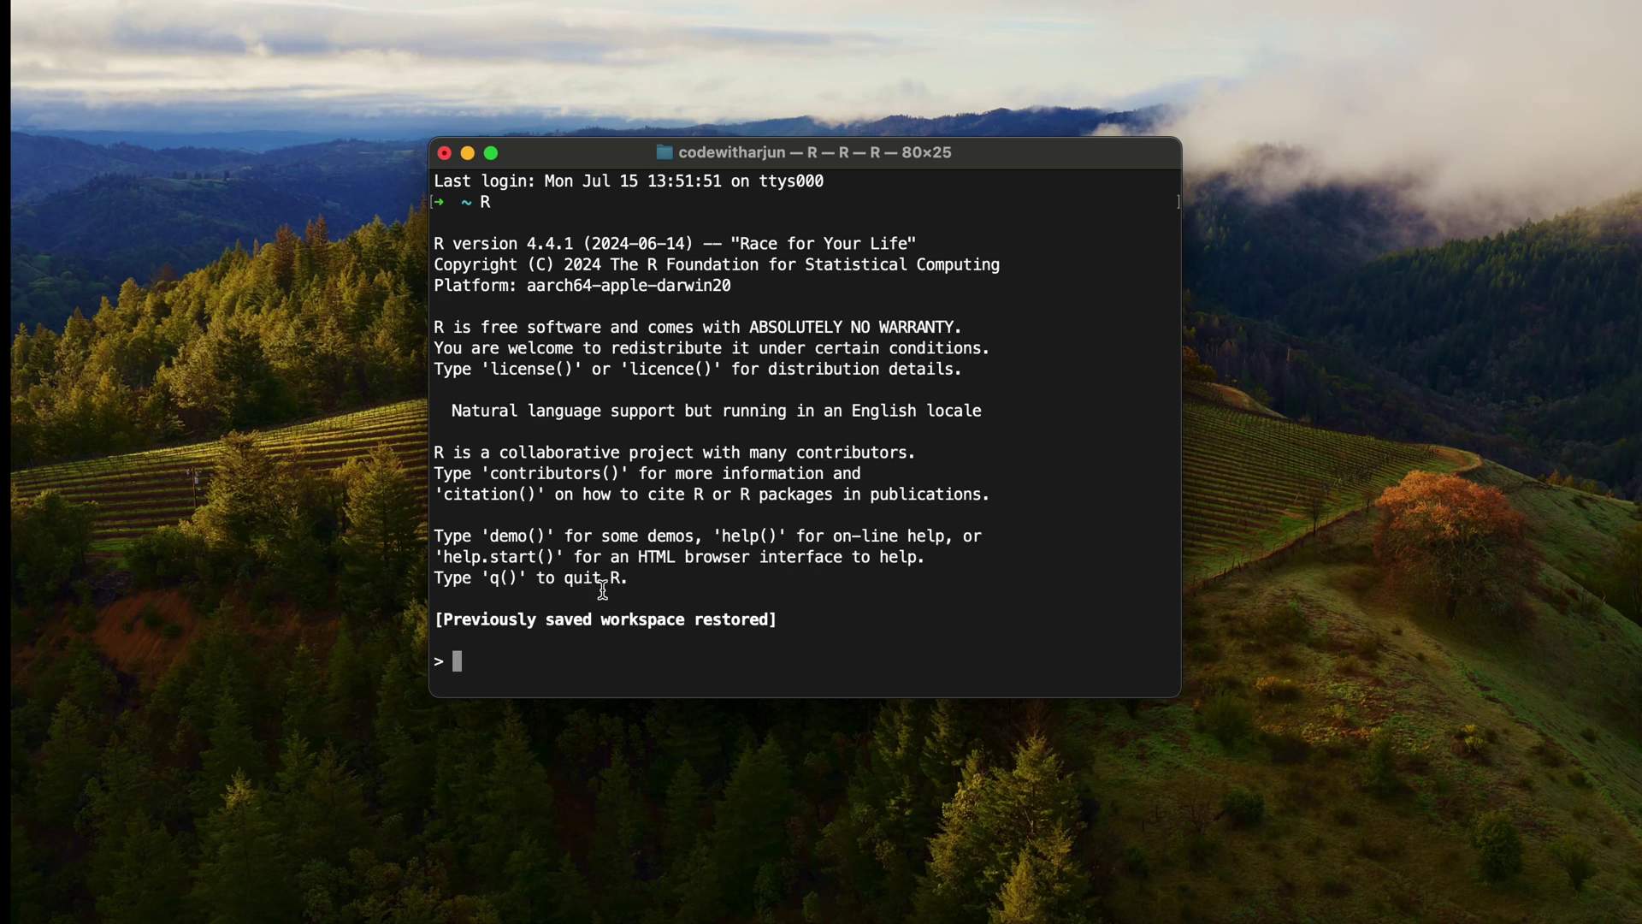
pyautogui.write('print("Hello")')
pyautogui.press('Return')
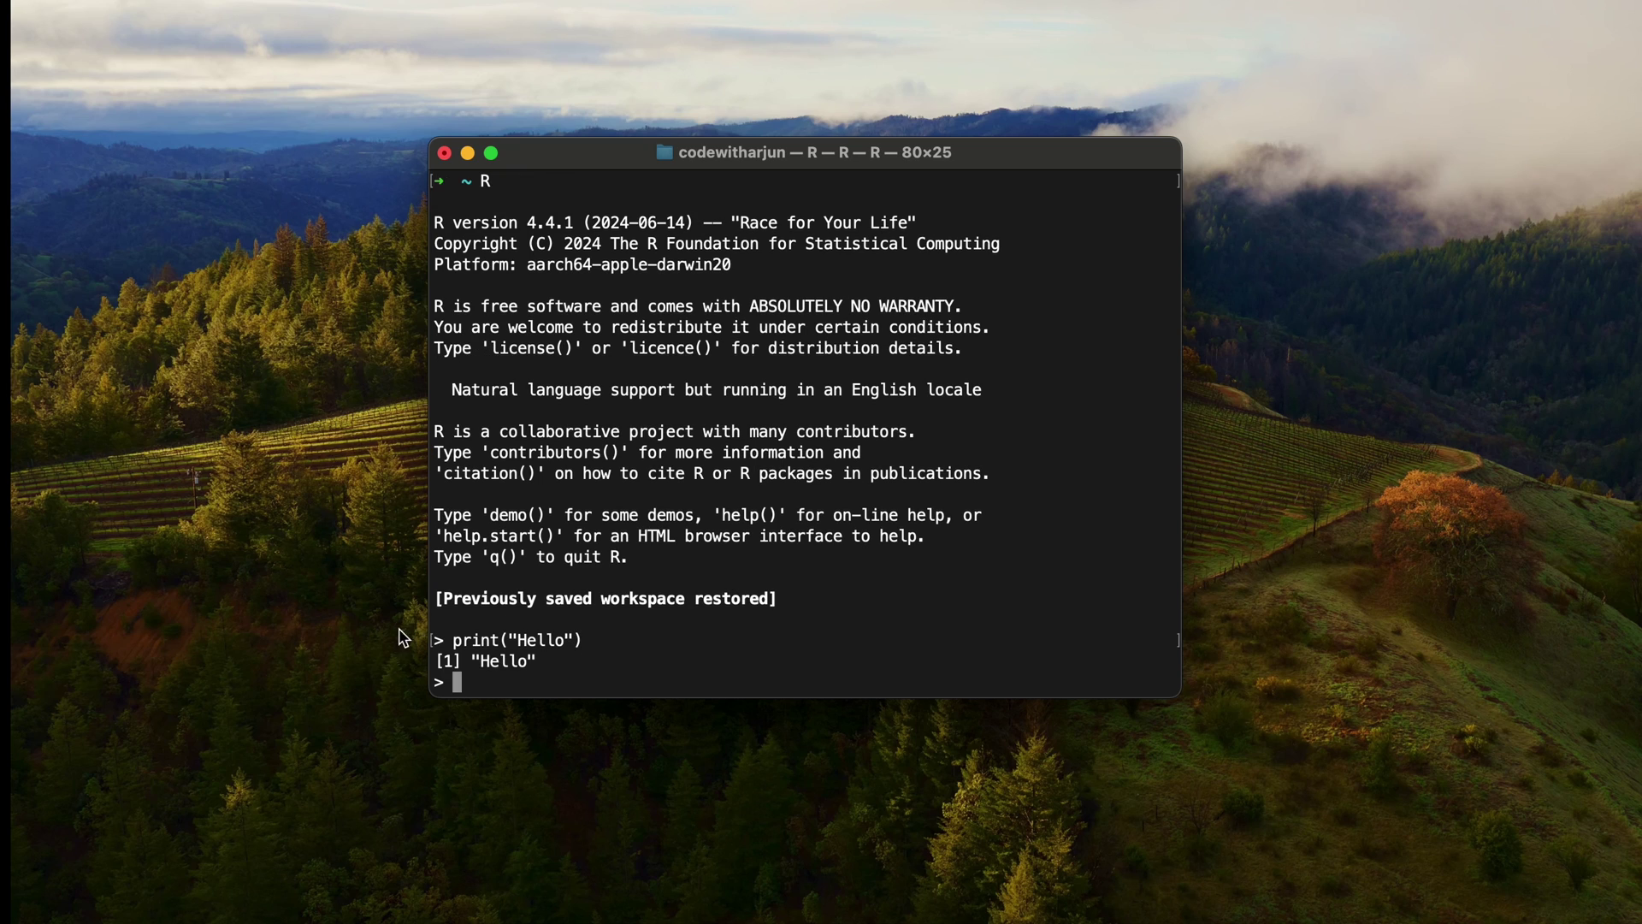
# Step: Highlight Hello in the output, then close the Terminal window and terminate R
pyautogui.doubleClick(508, 664)
pyautogui.click(444, 154)
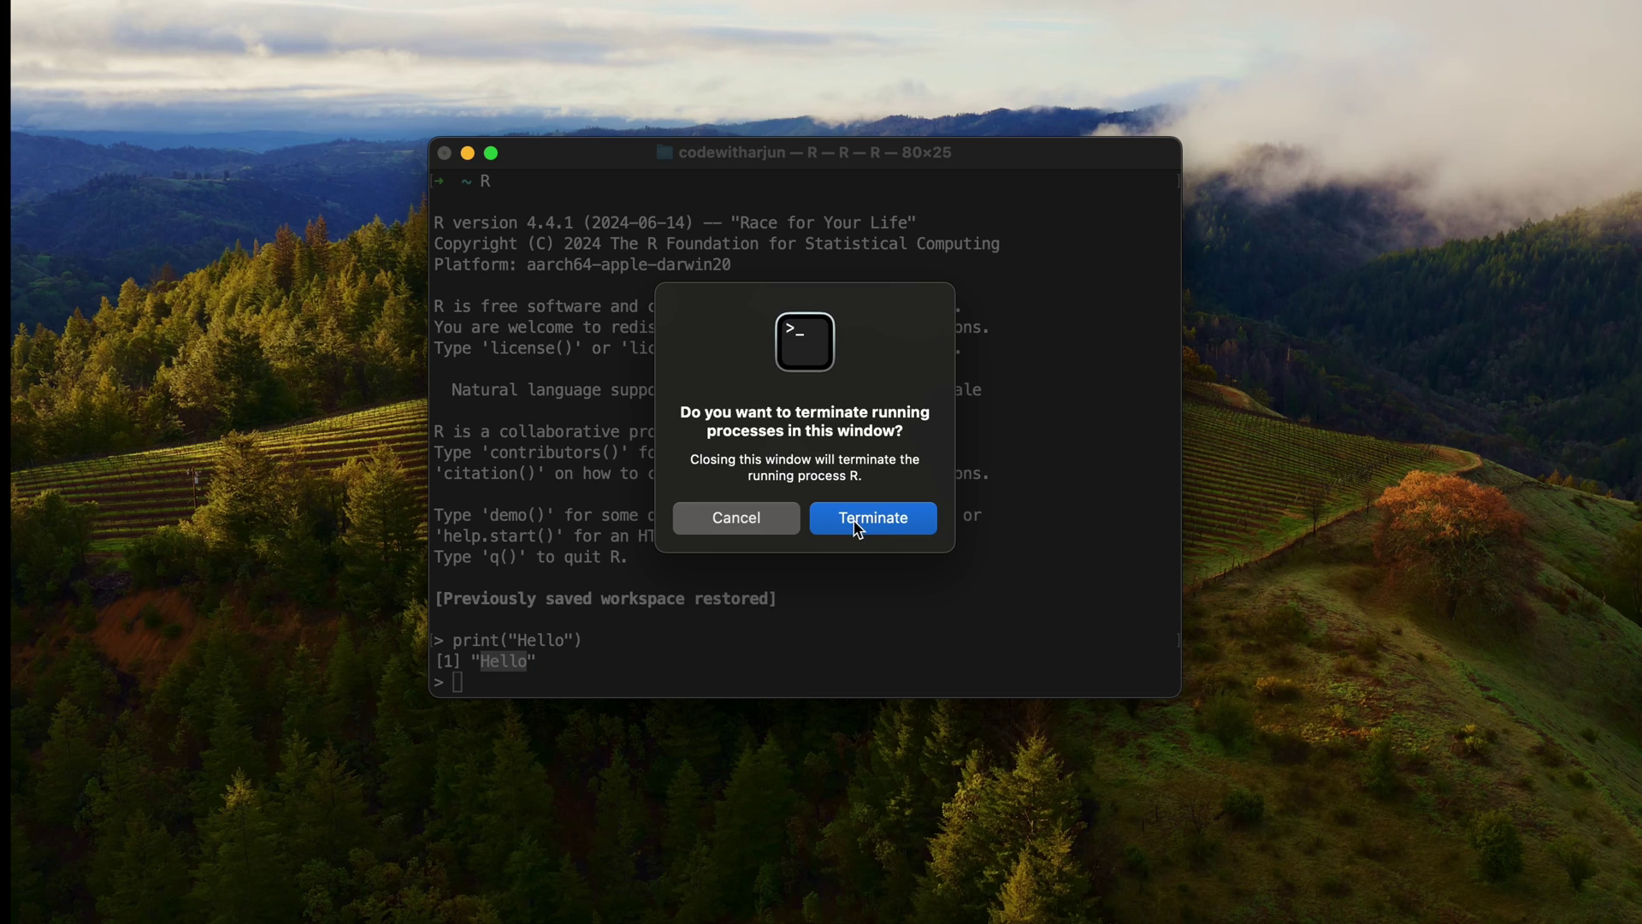
pyautogui.click(874, 518)
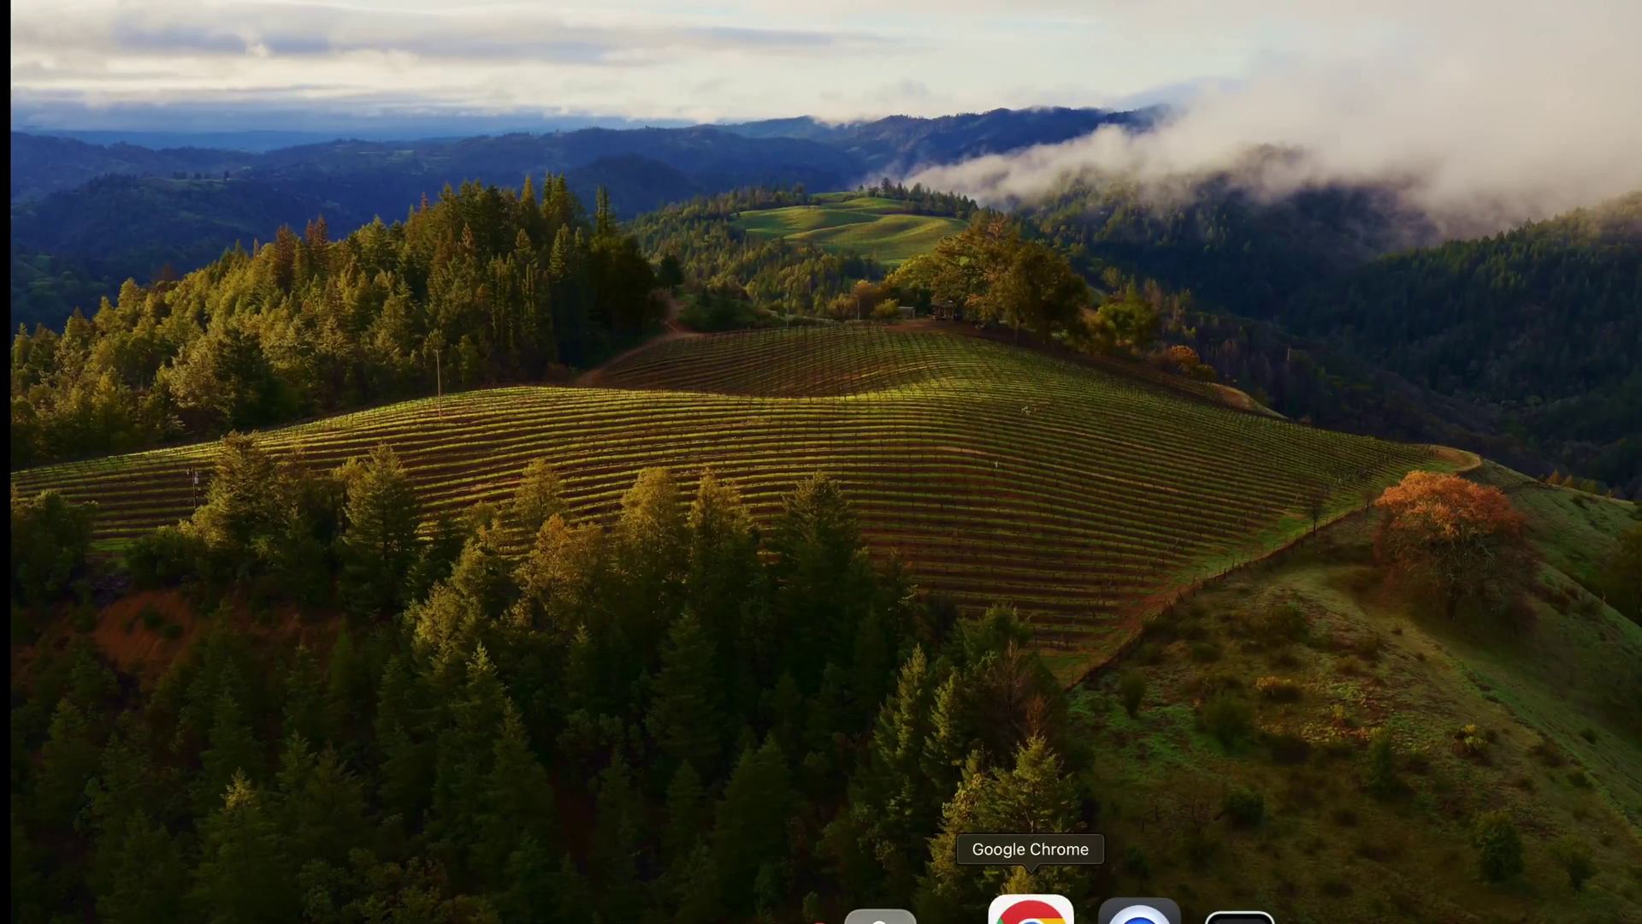
# Step: Bring up Chrome and search 'r studio' in a new tab
pyautogui.click(1034, 908)
pyautogui.click(683, 17)
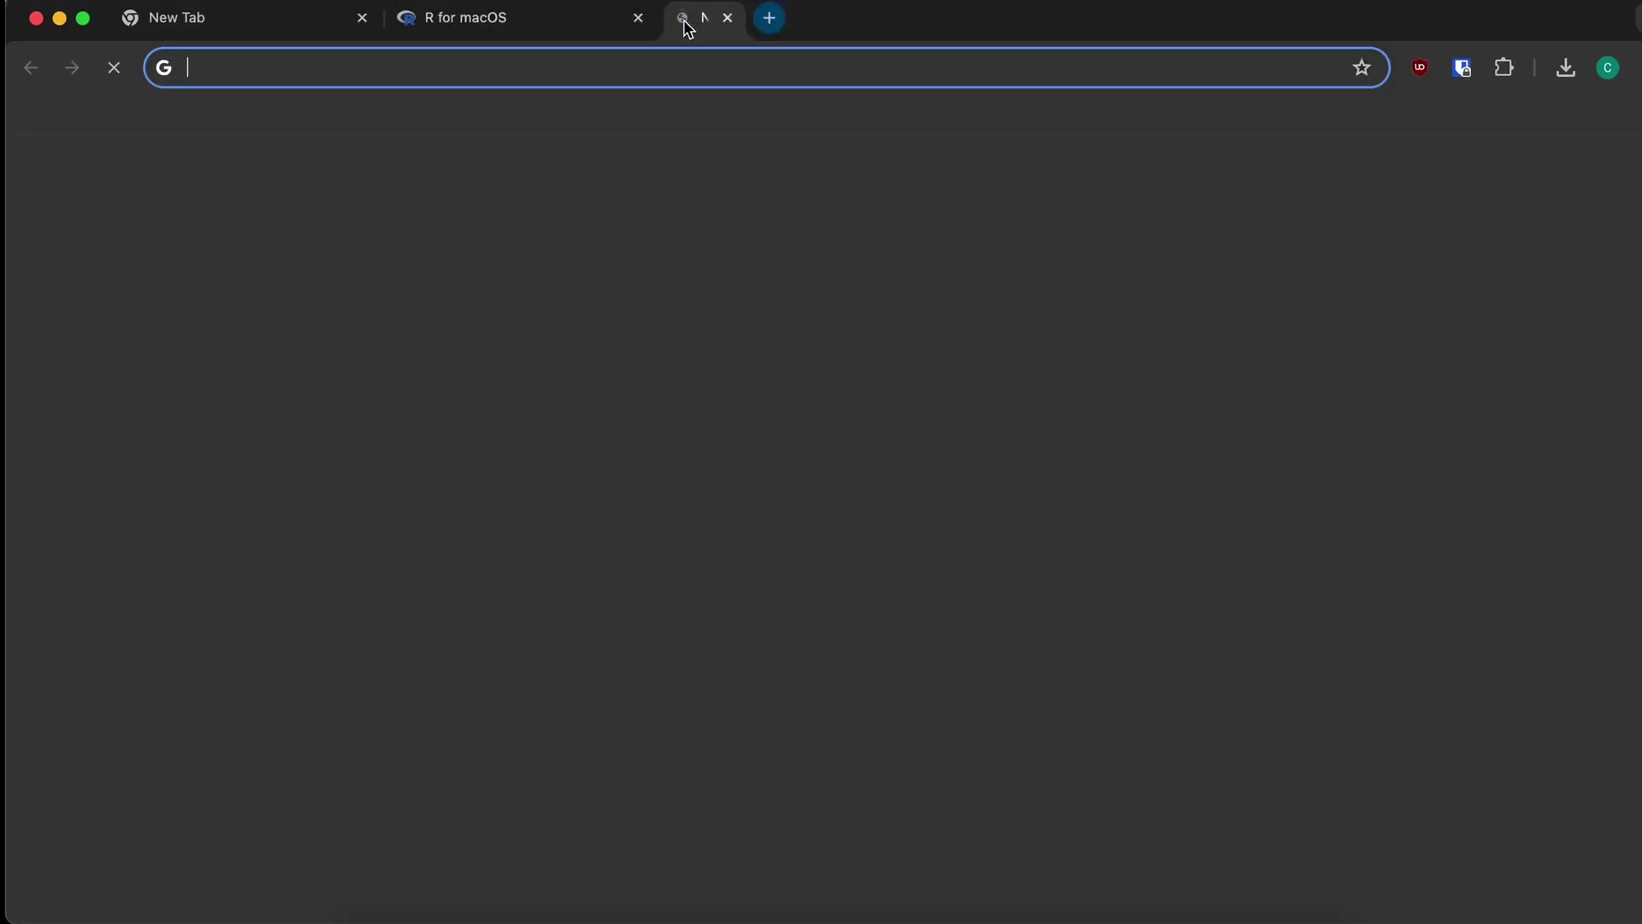
pyautogui.write('r studio')
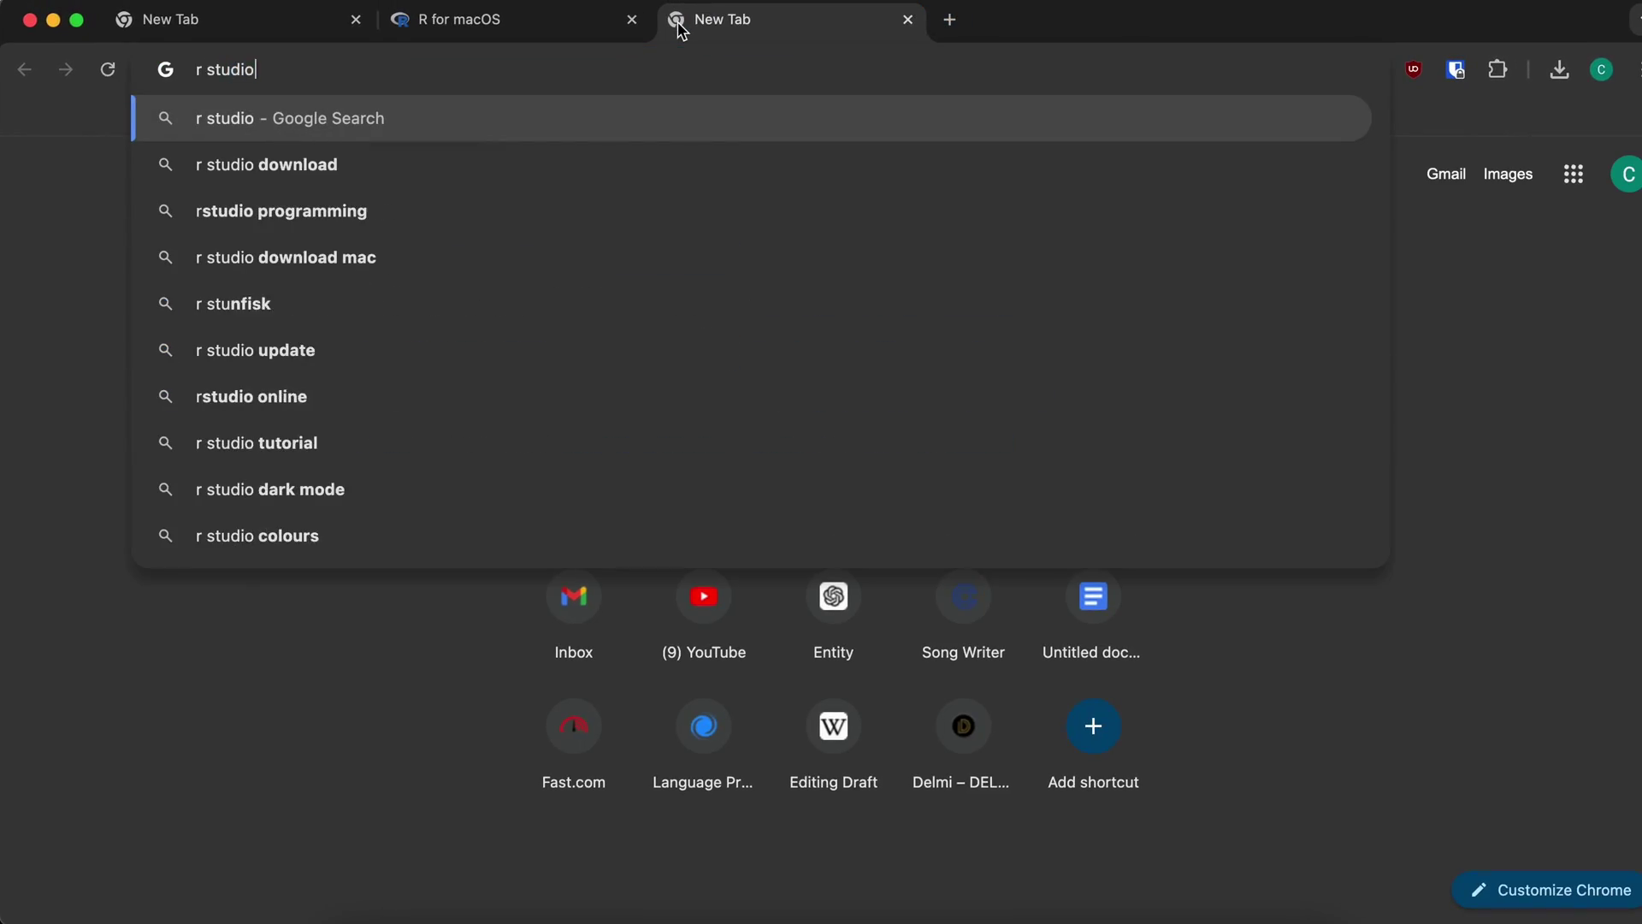
pyautogui.press('Return')
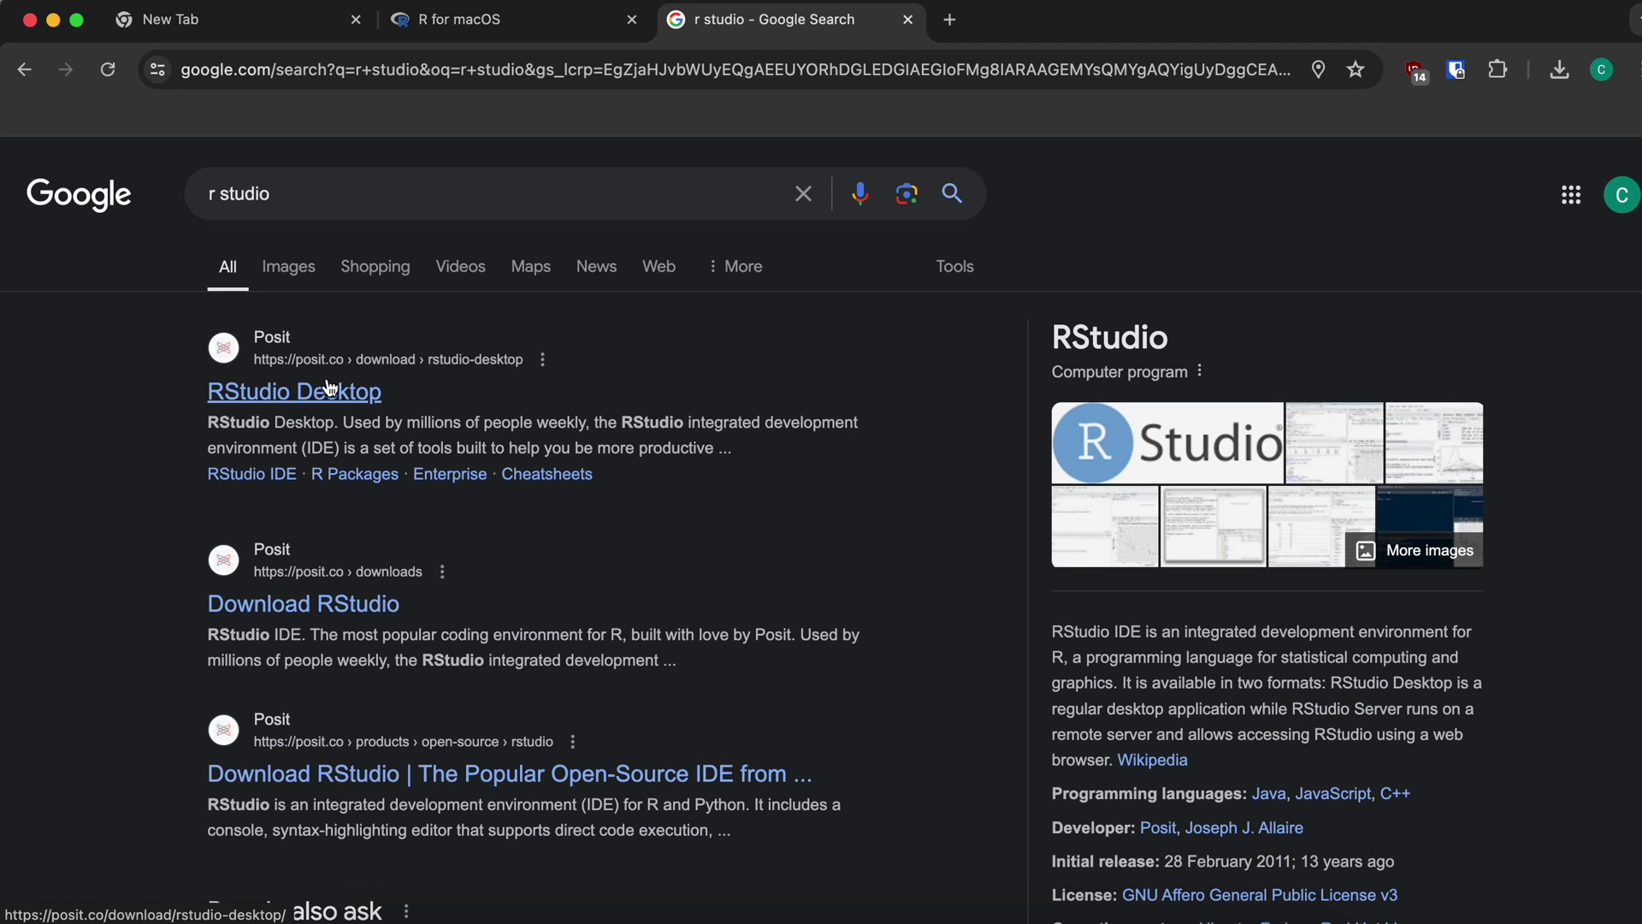
# Step: Open Posit's RStudio Desktop page, accept cookies, and download RStudio for macOS 12+
pyautogui.click(337, 402)
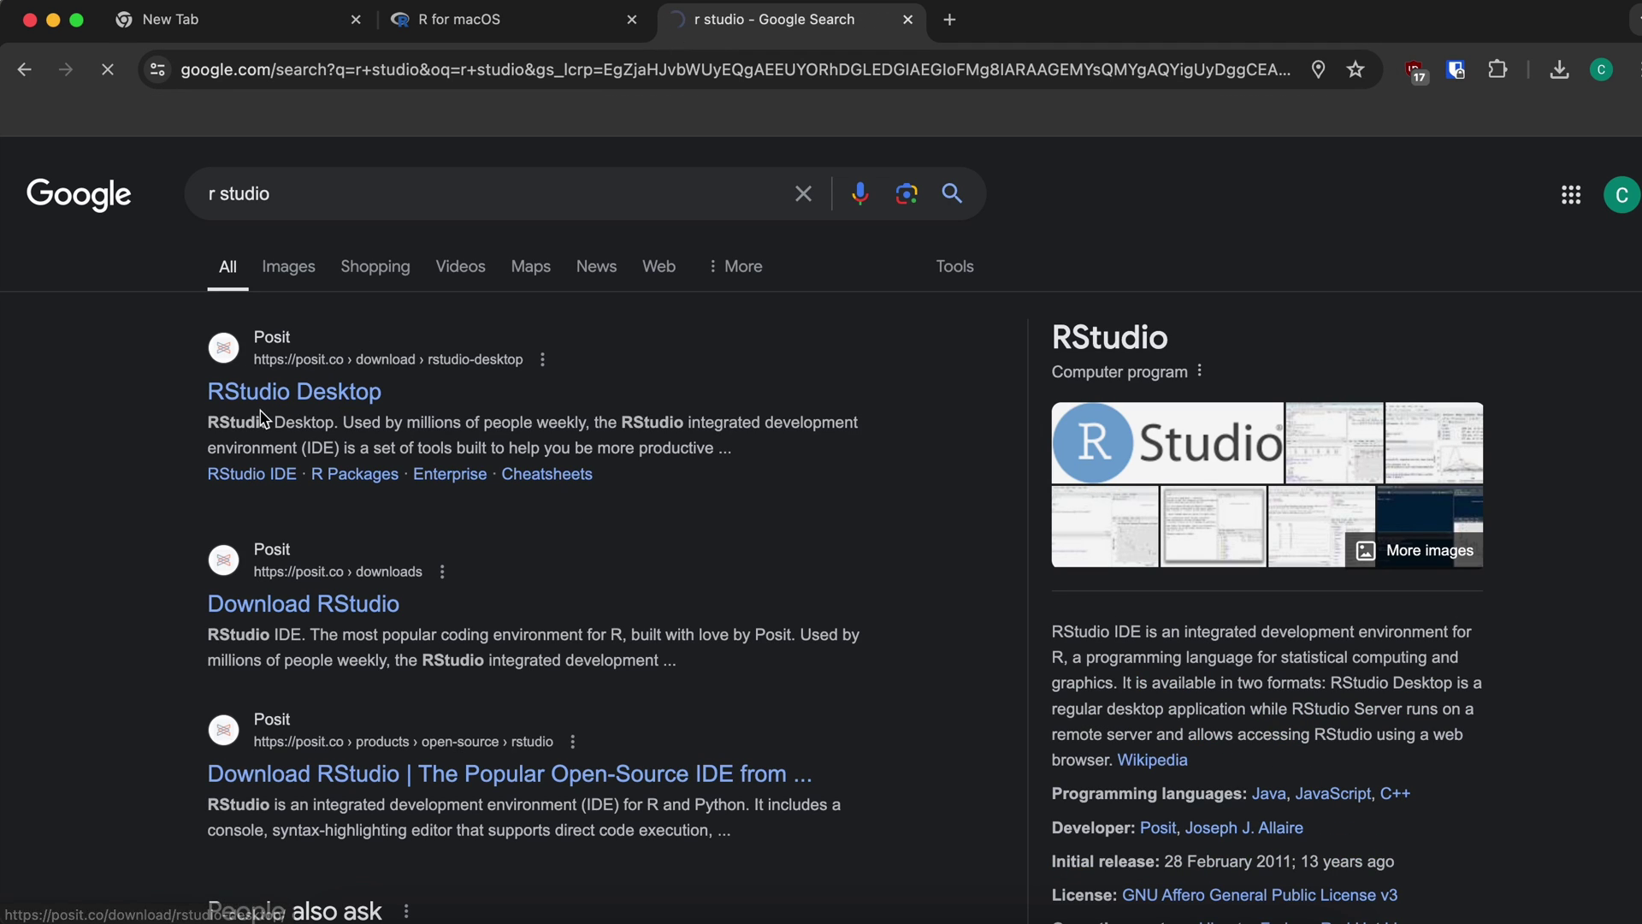
pyautogui.scroll(-3, 382, 522)
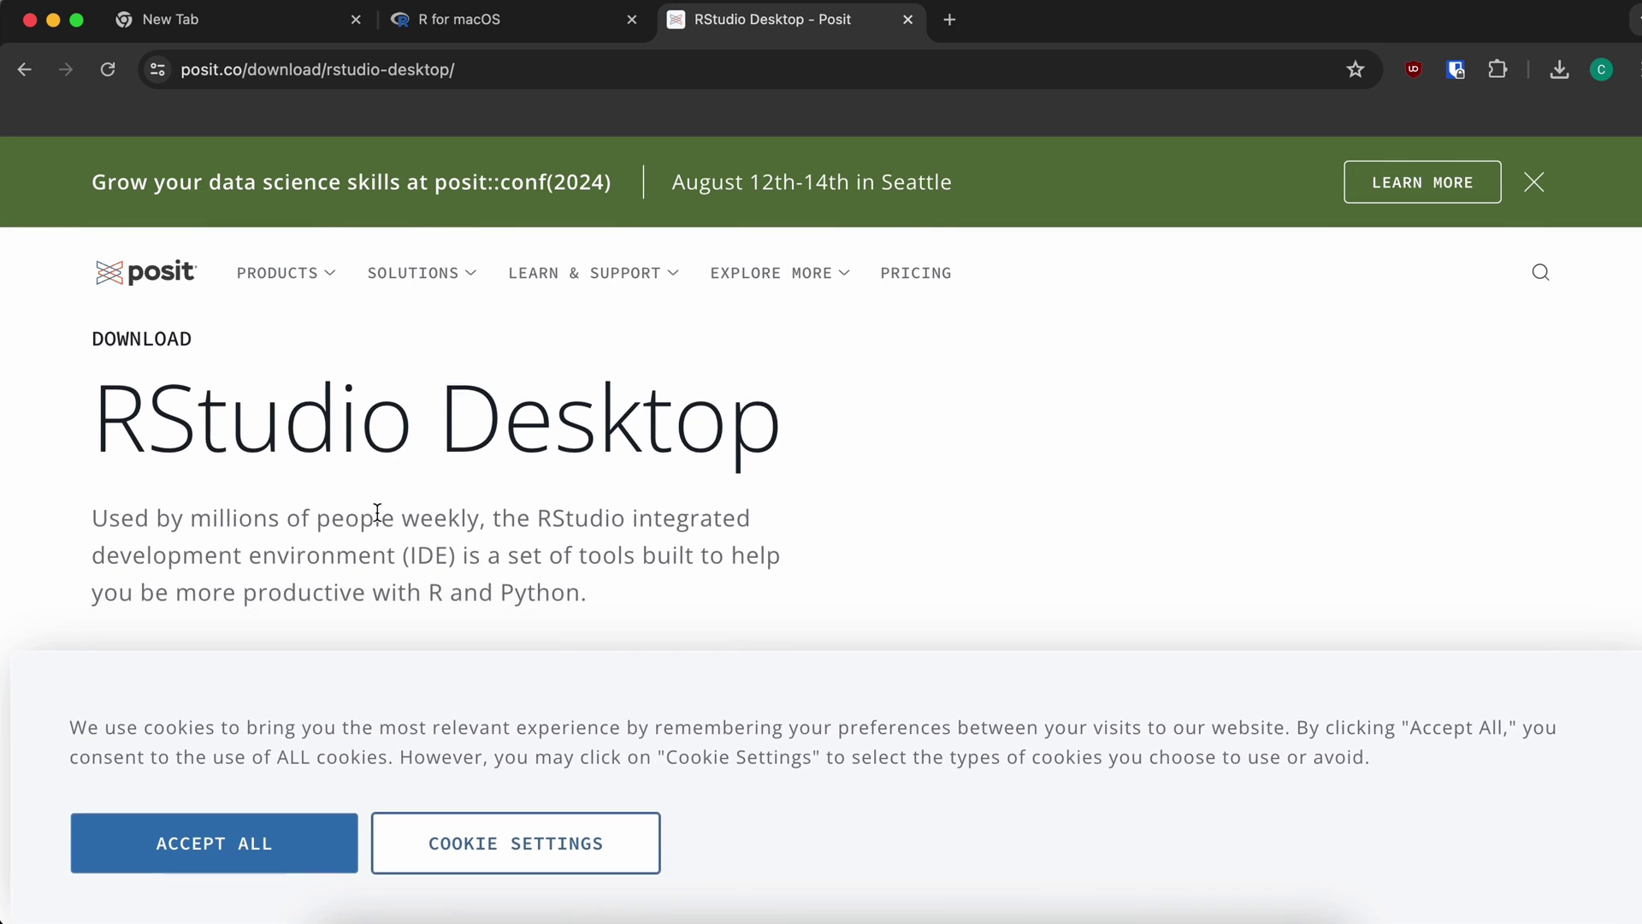
pyautogui.click(260, 835)
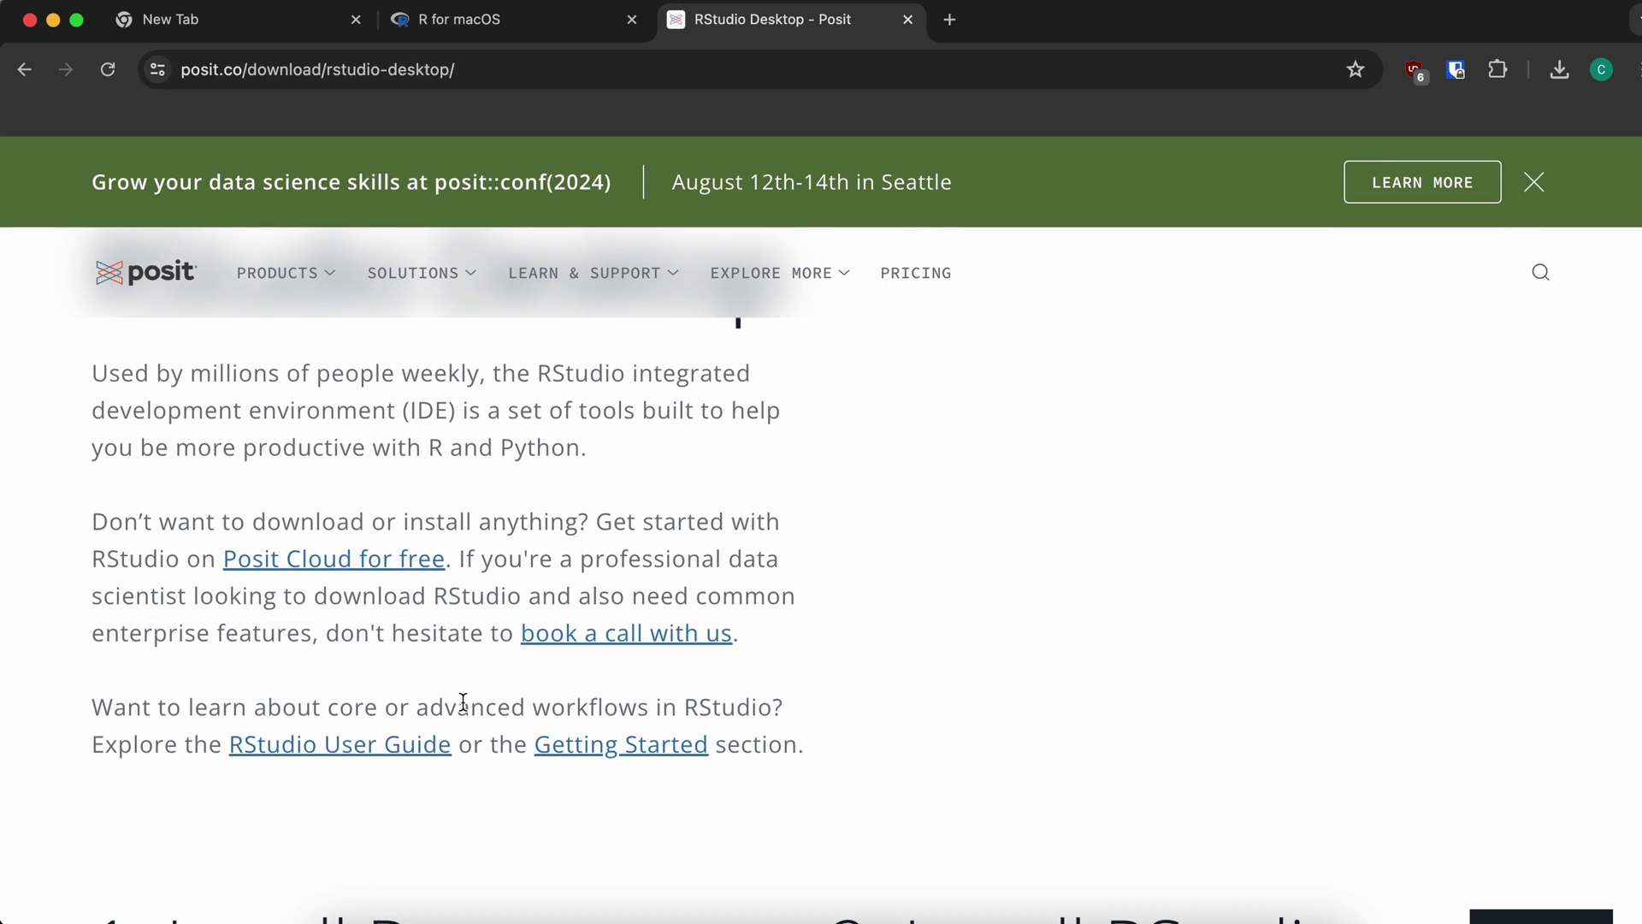
pyautogui.scroll(-6, 465, 705)
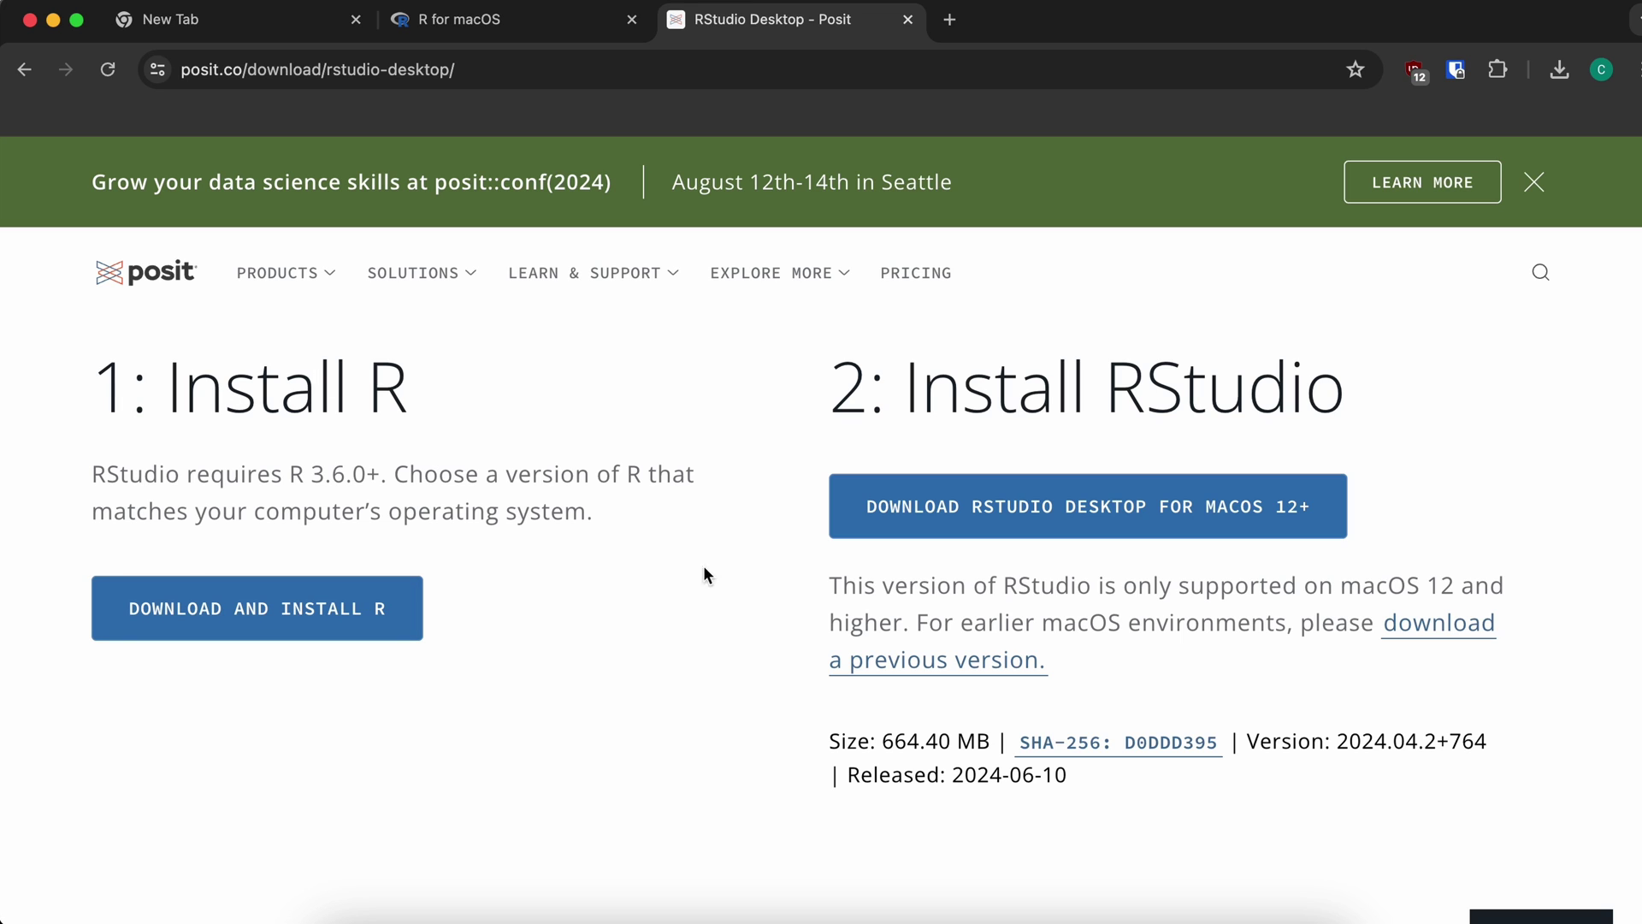
pyautogui.click(1082, 524)
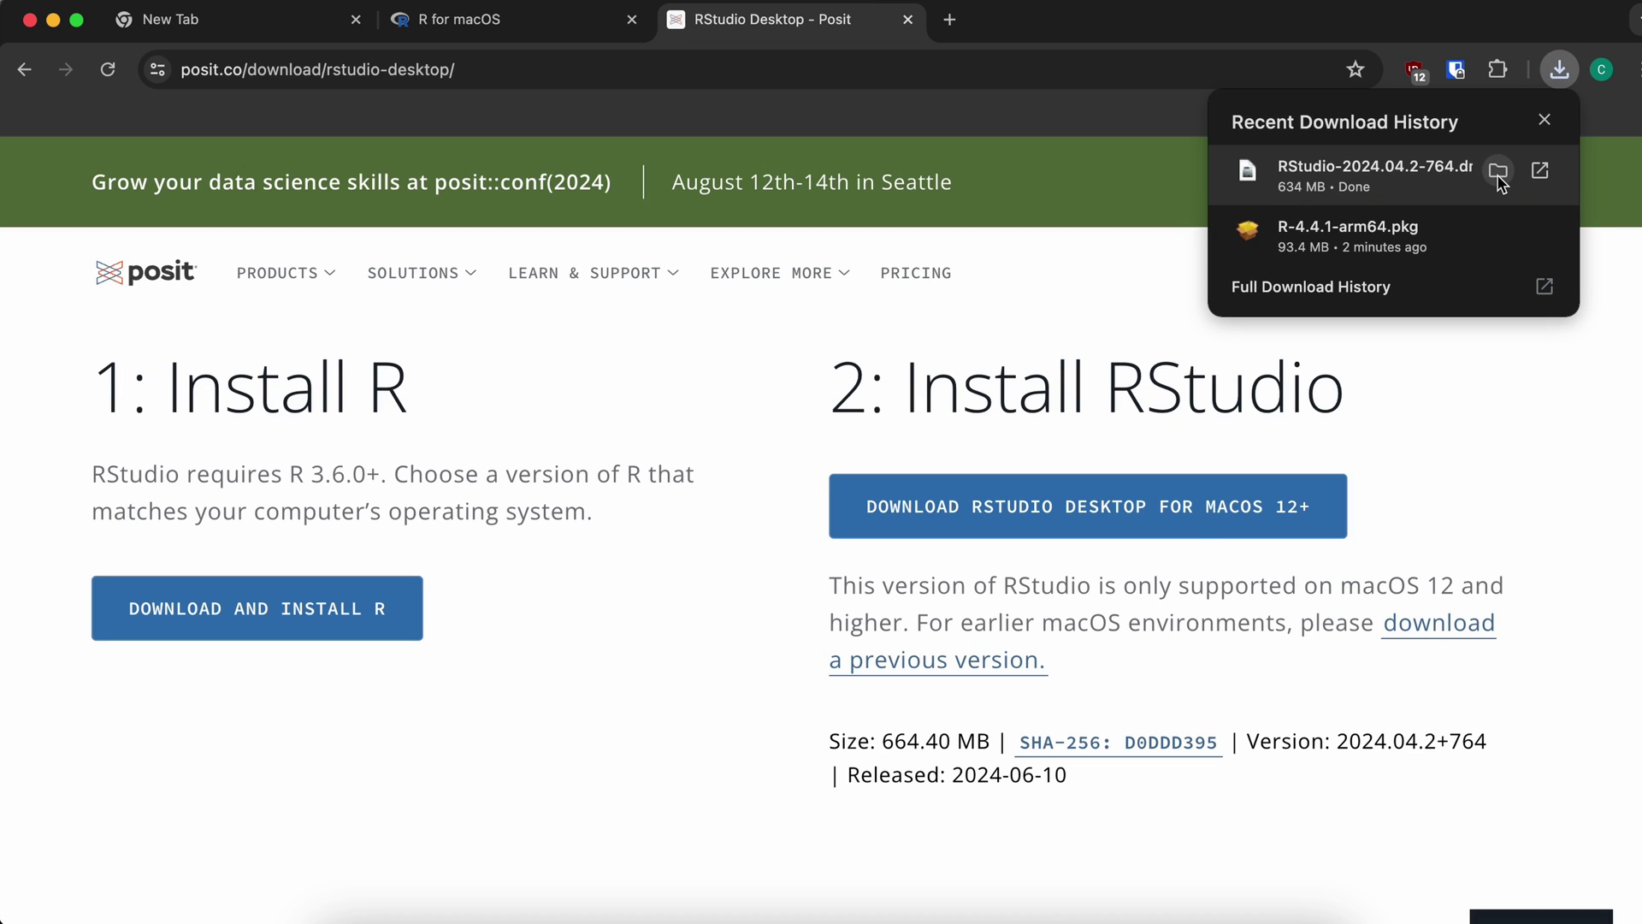
# Step: Copy RStudio from RStudio-2024.04.2-764.dmg into Applications and close both Finder windows
pyautogui.click(1498, 171)
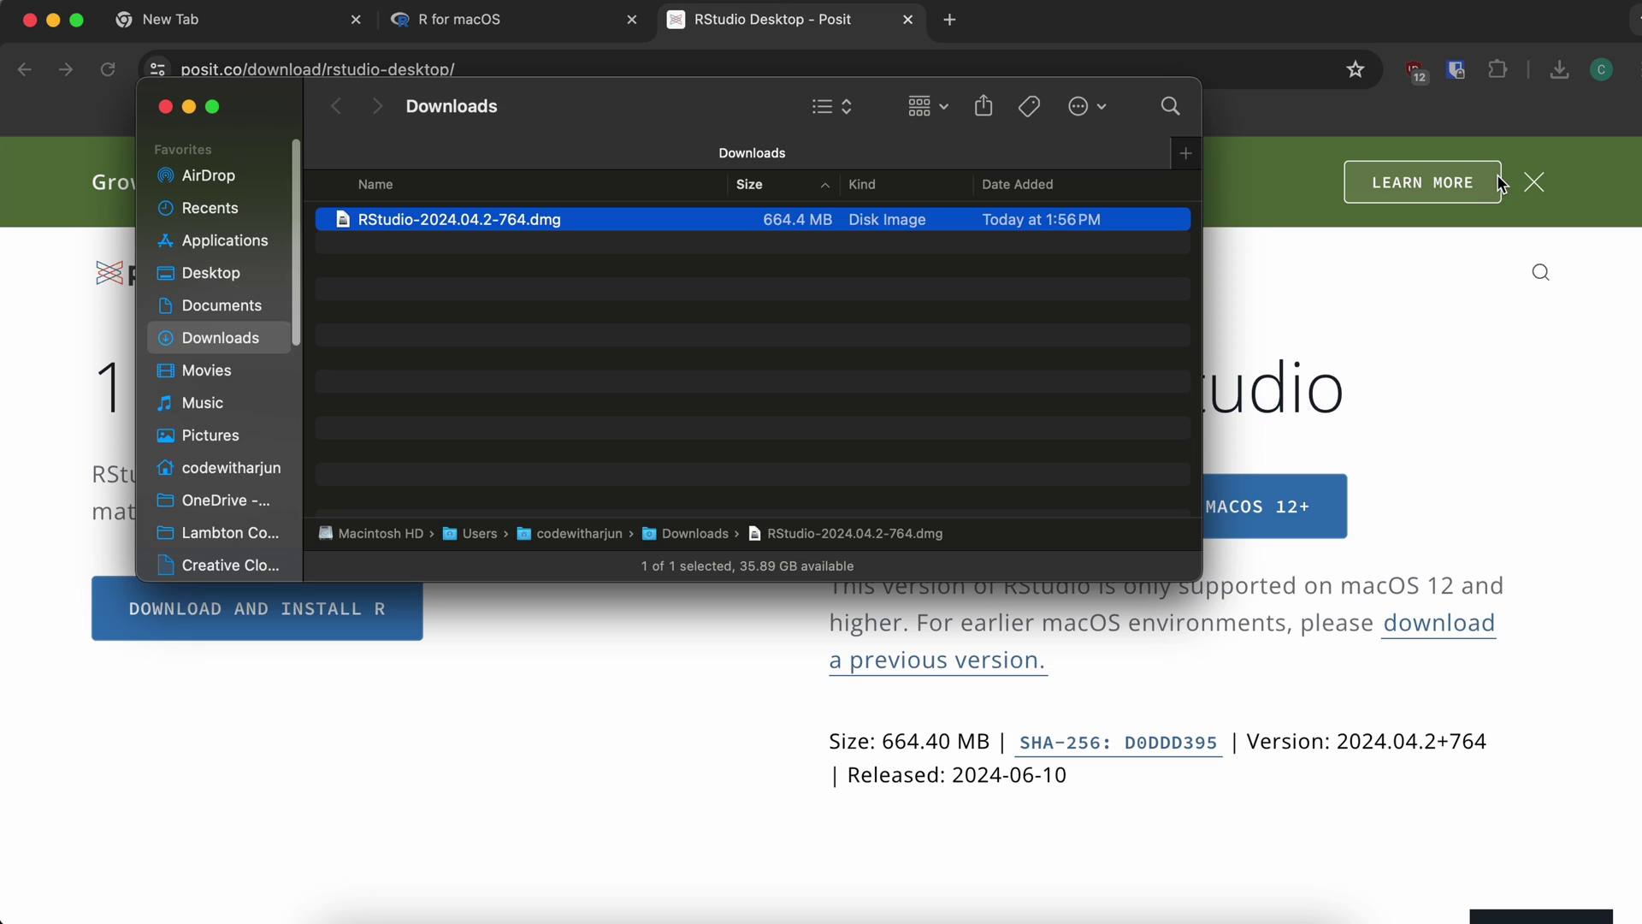
pyautogui.doubleClick(769, 220)
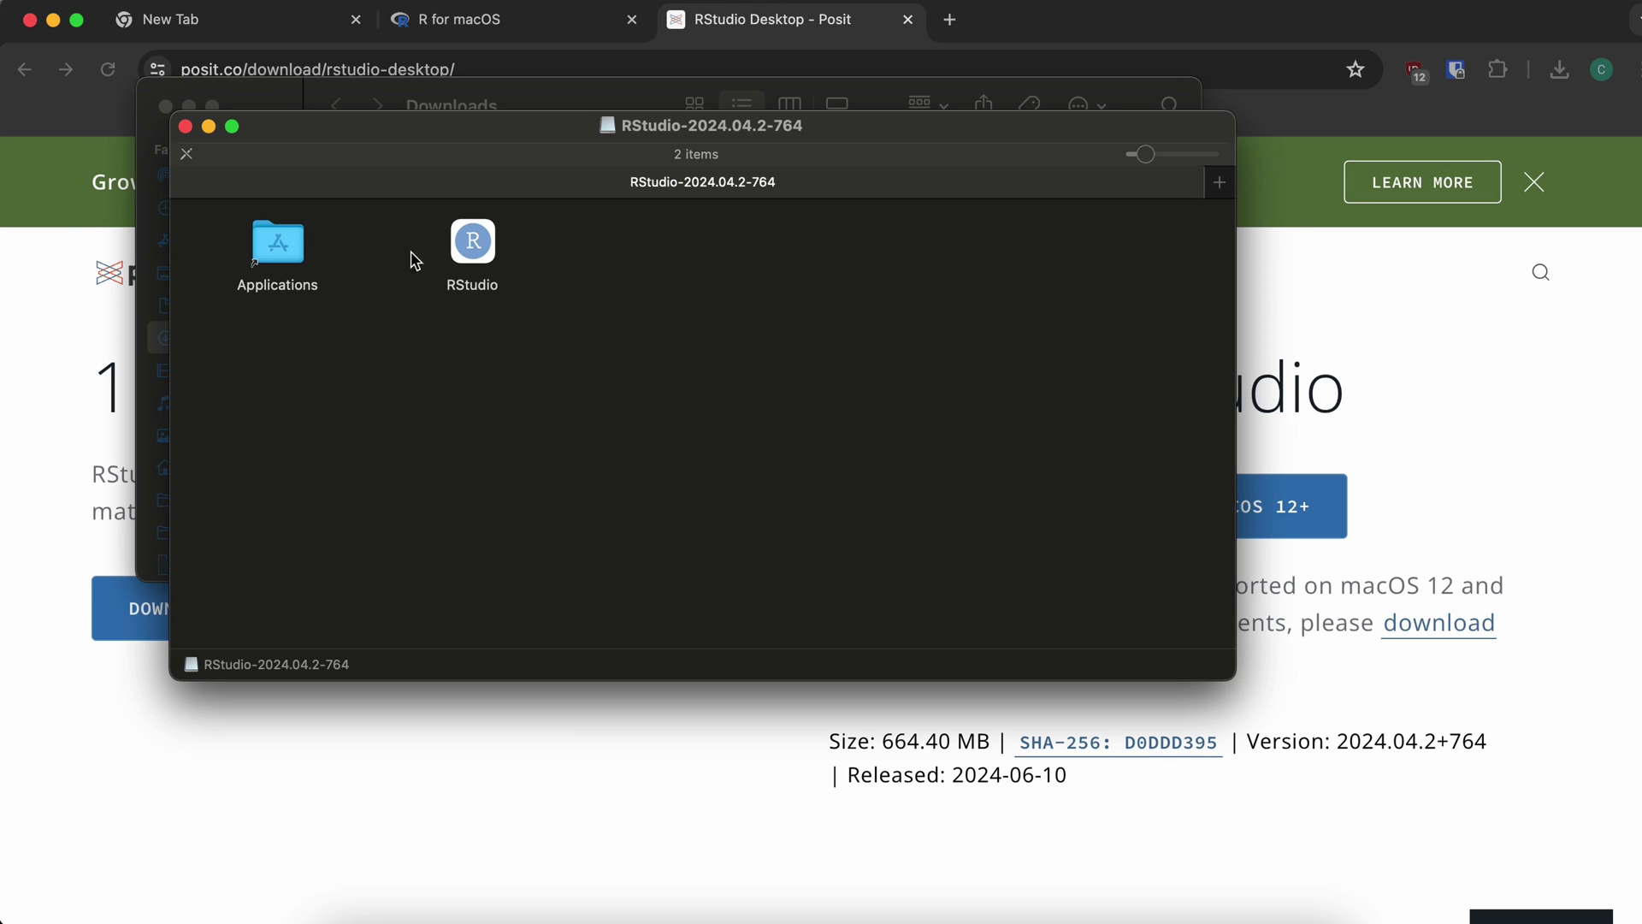
pyautogui.moveTo(484, 249); pyautogui.dragTo(283, 261)
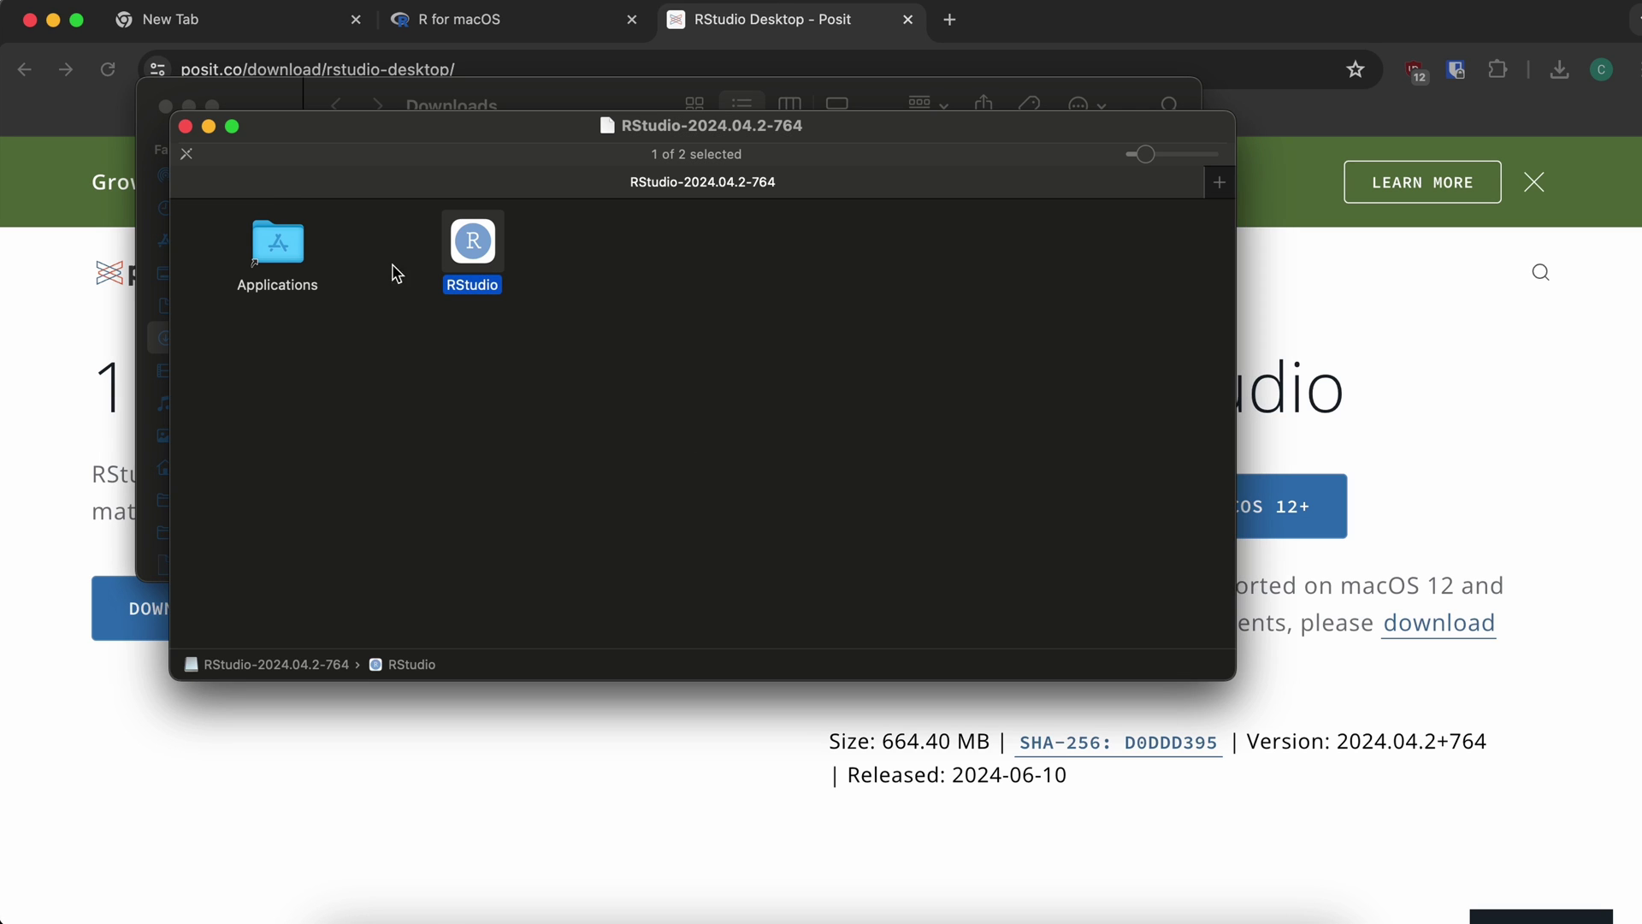
pyautogui.click(185, 126)
pyautogui.click(166, 106)
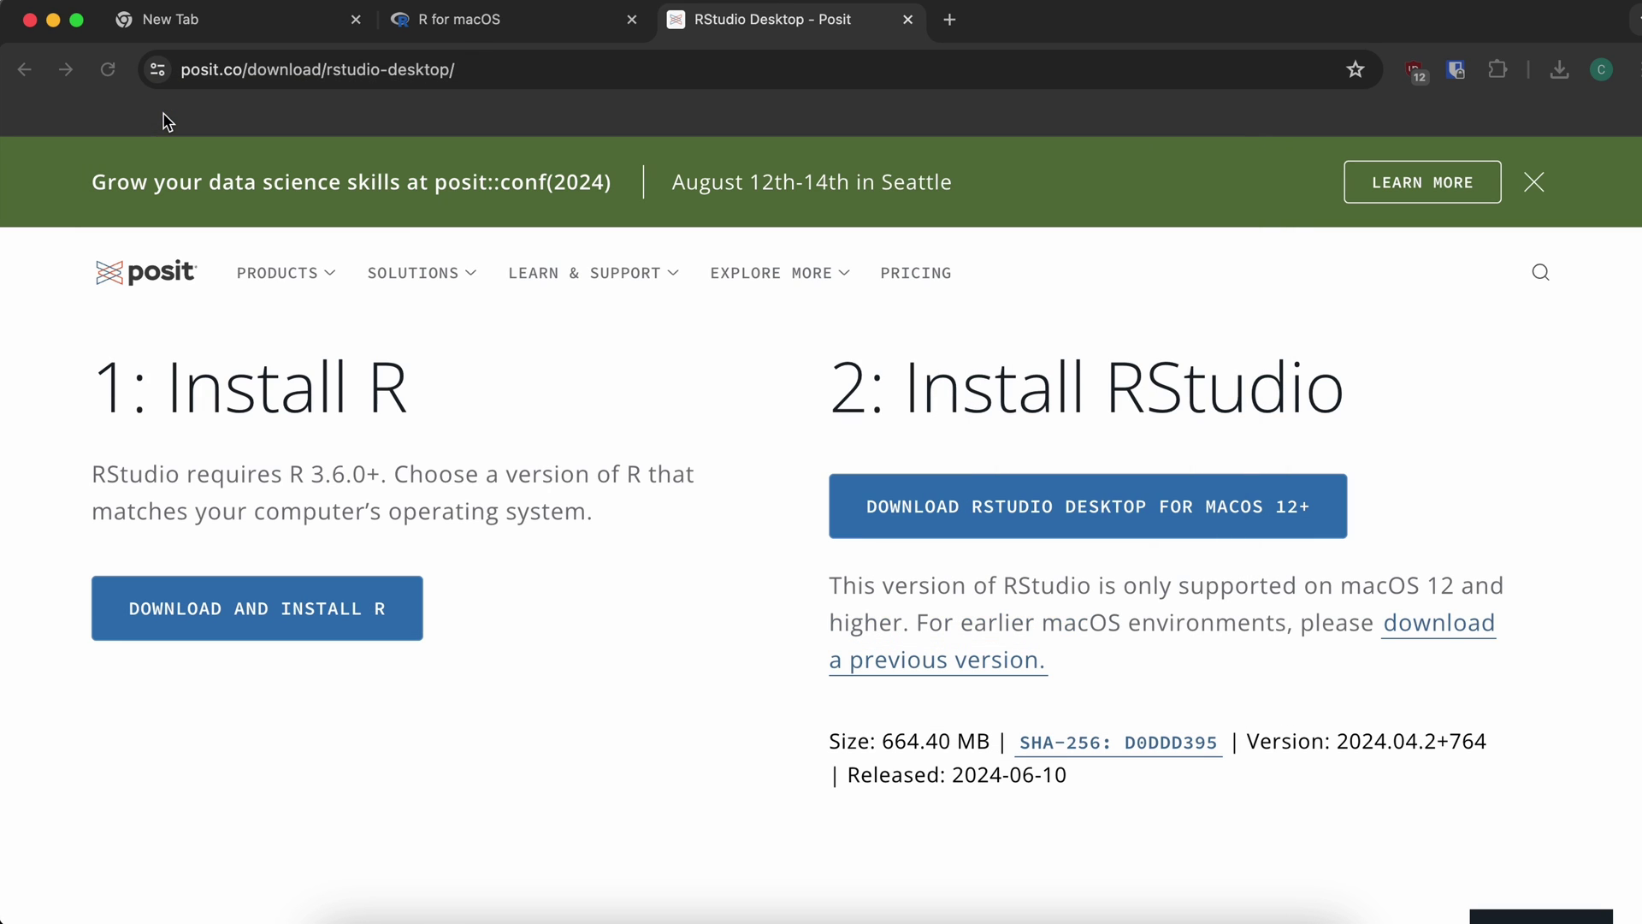
# Step: Search Launchpad for 'rstu', launch RStudio, and approve the downloaded-app security prompt
pyautogui.click(413, 894)
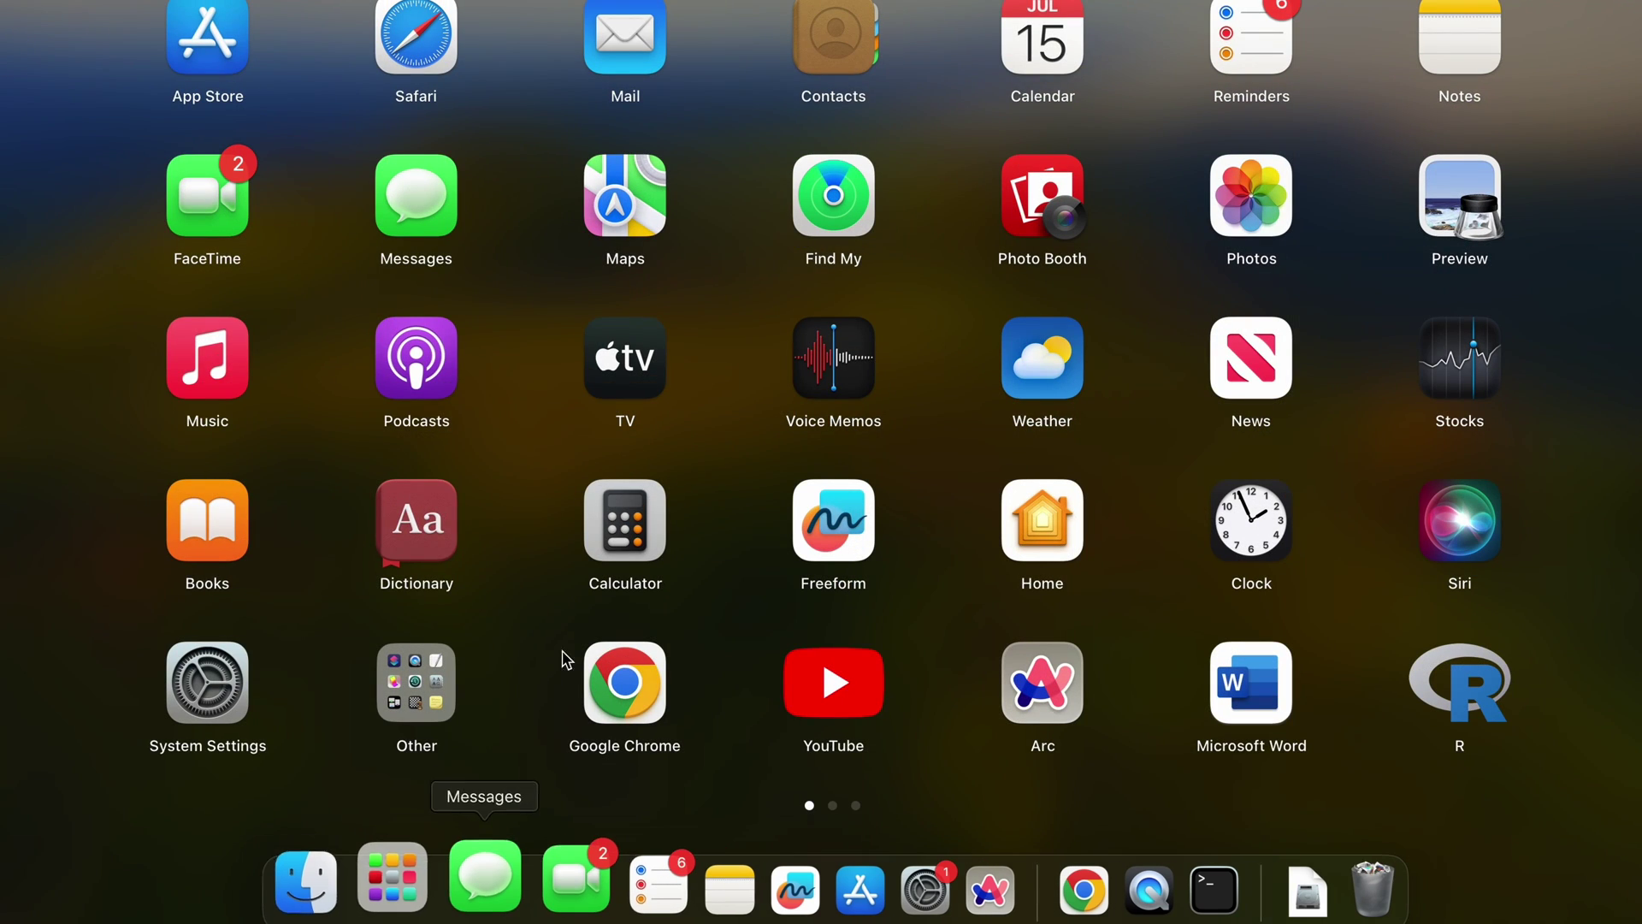
pyautogui.write('r')
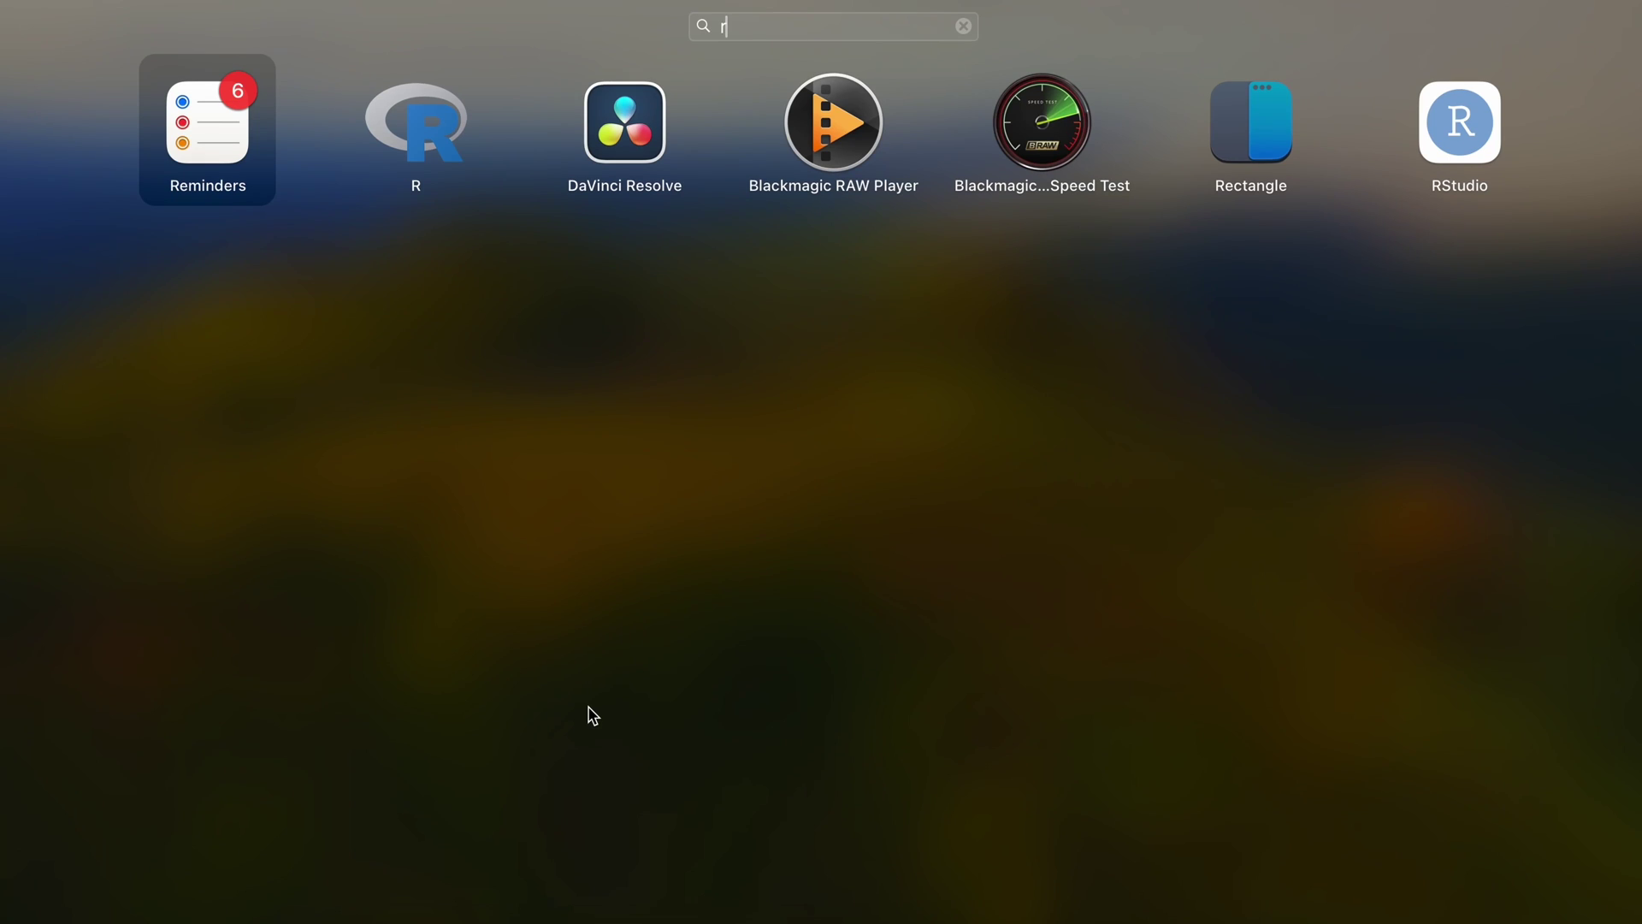
pyautogui.write('stu')
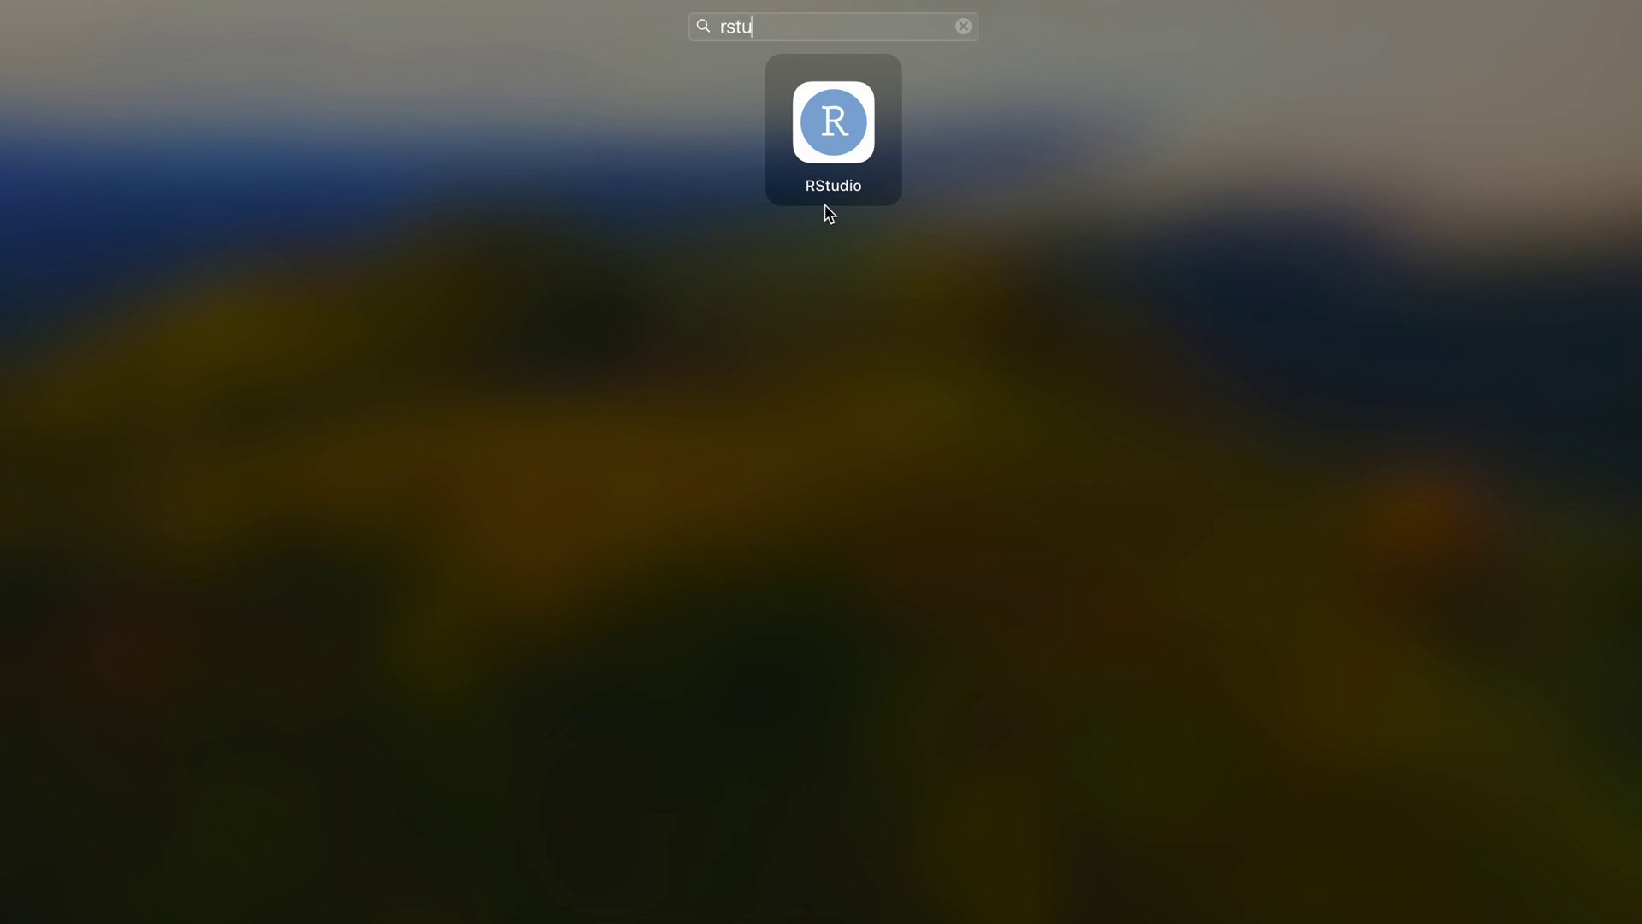
pyautogui.click(856, 132)
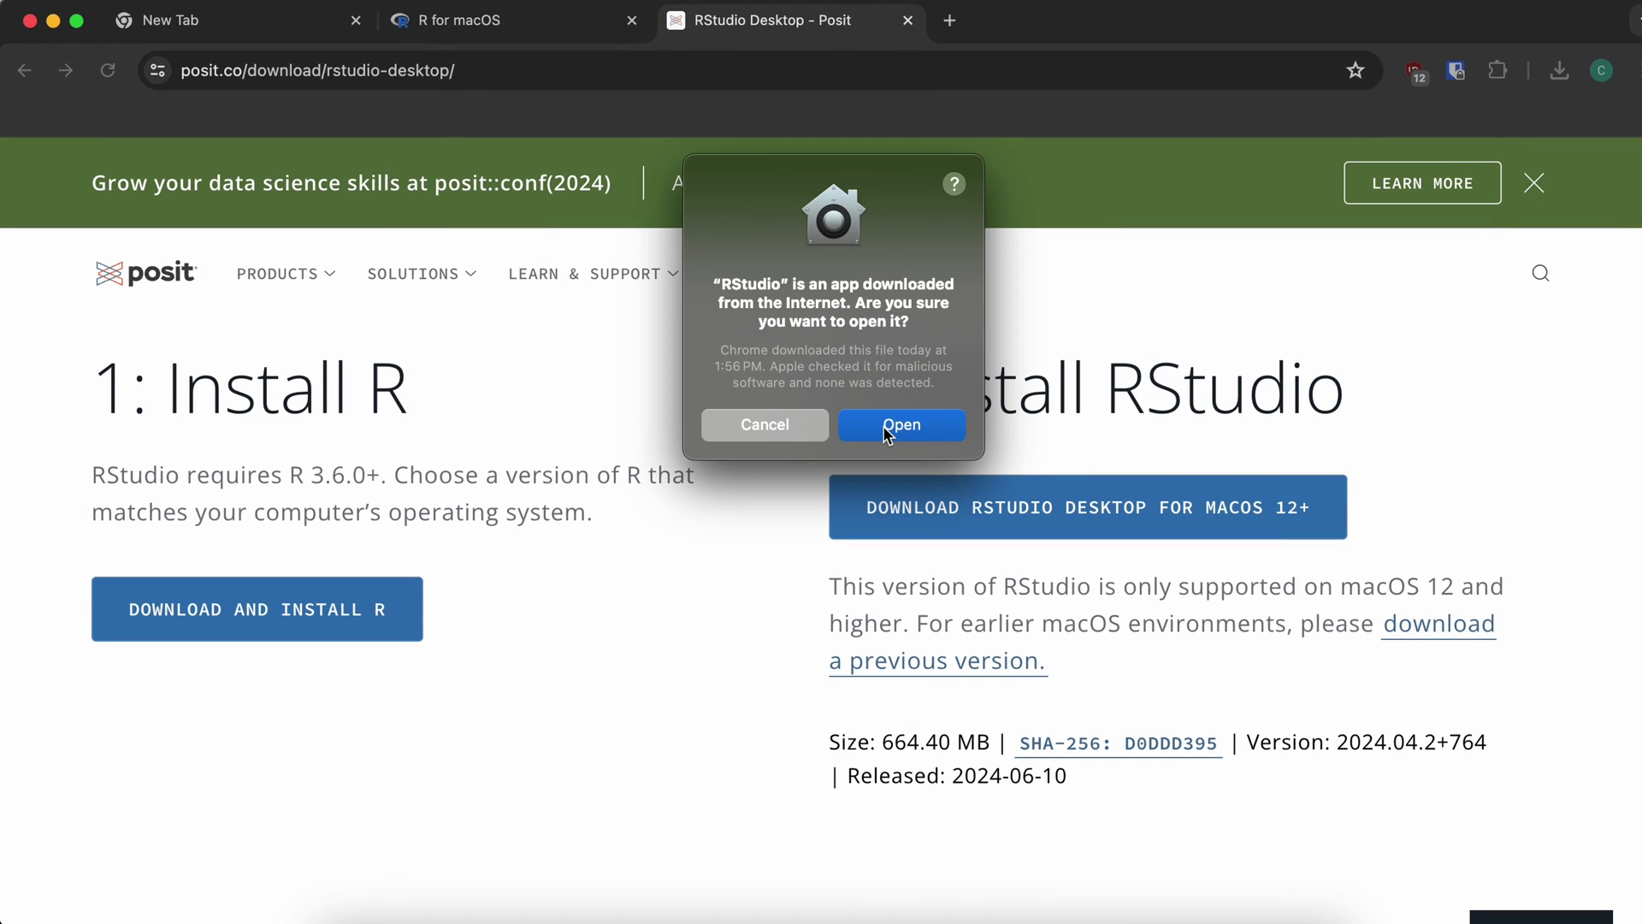
pyautogui.click(885, 426)
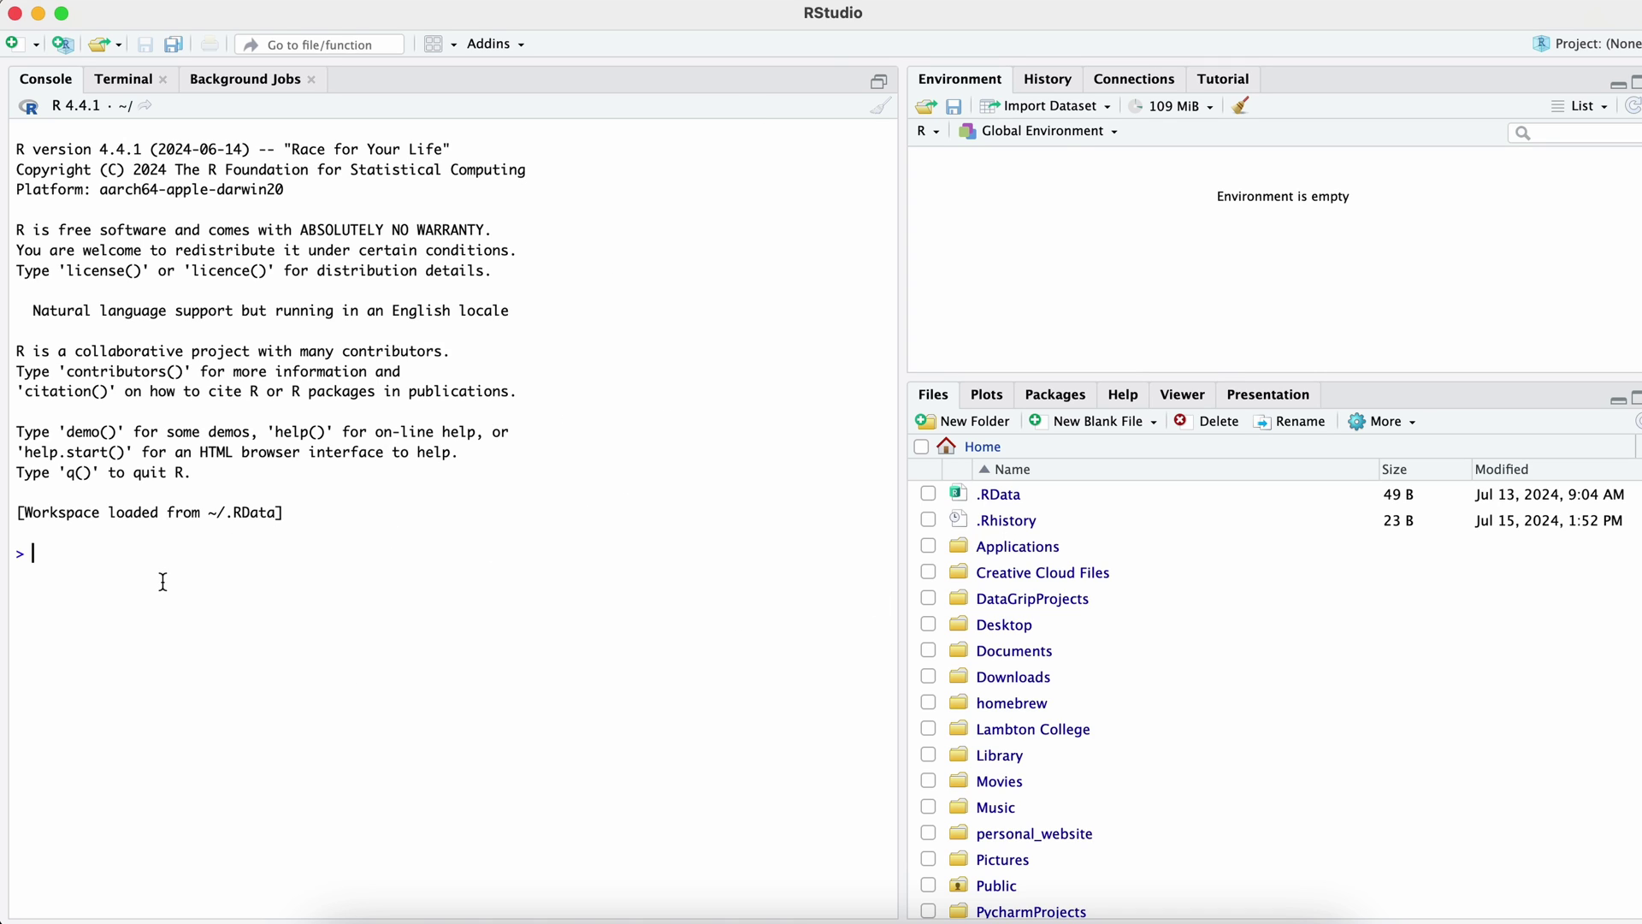
# Step: Run print("Hello") in RStudio's console, select Hello, and switch Packages then Files
pyautogui.write('nt("Hello")')
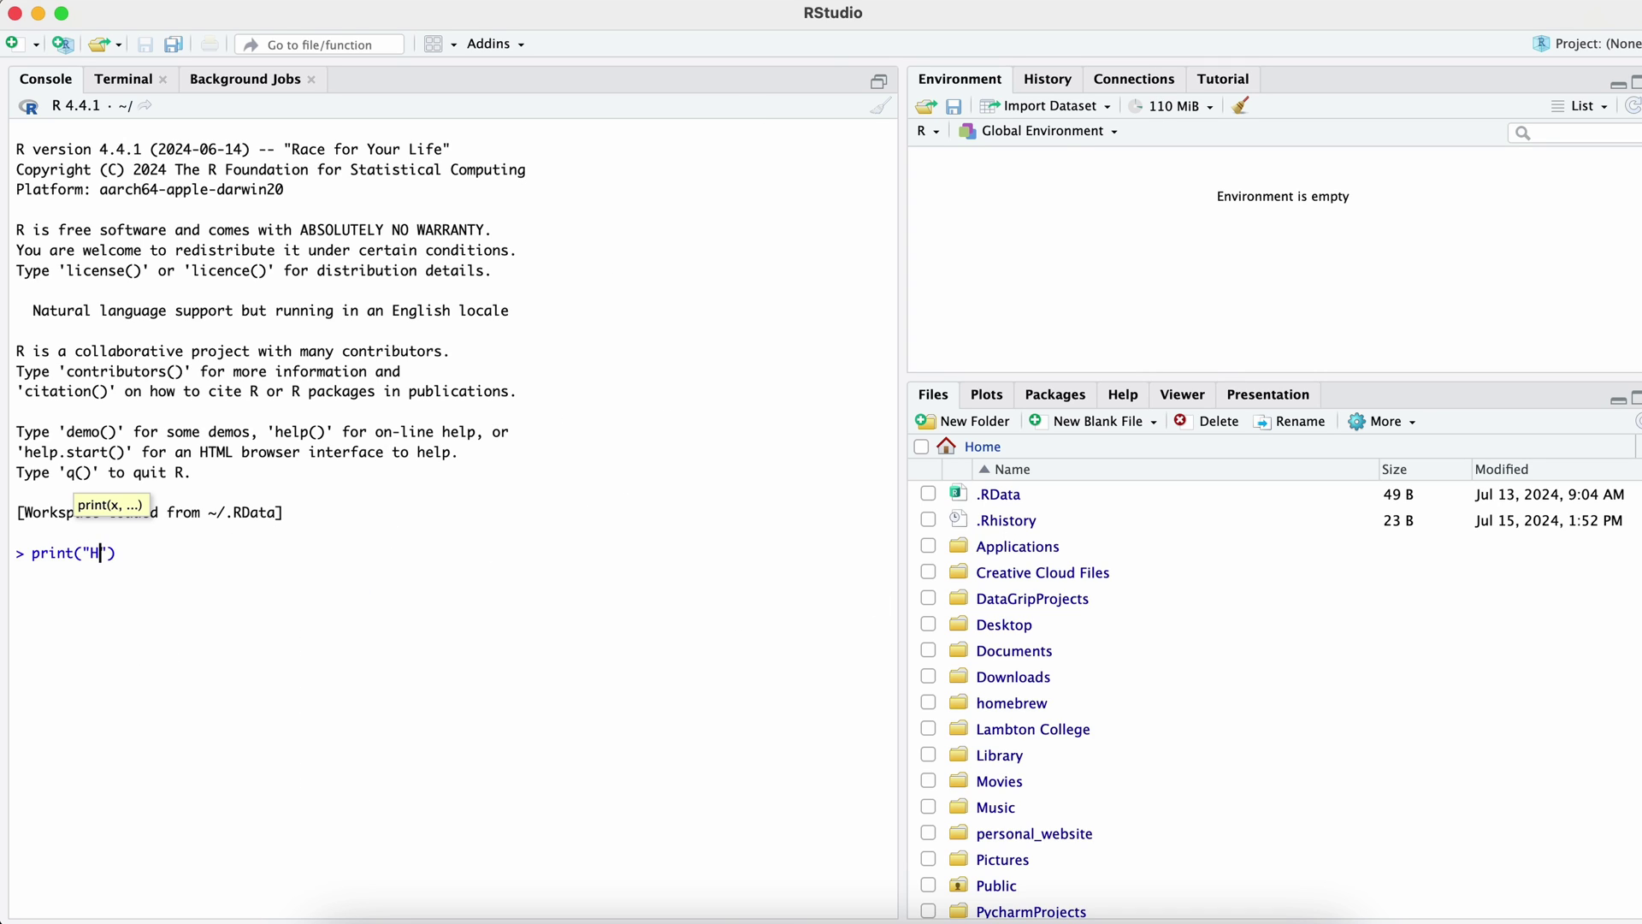
pyautogui.press('Return')
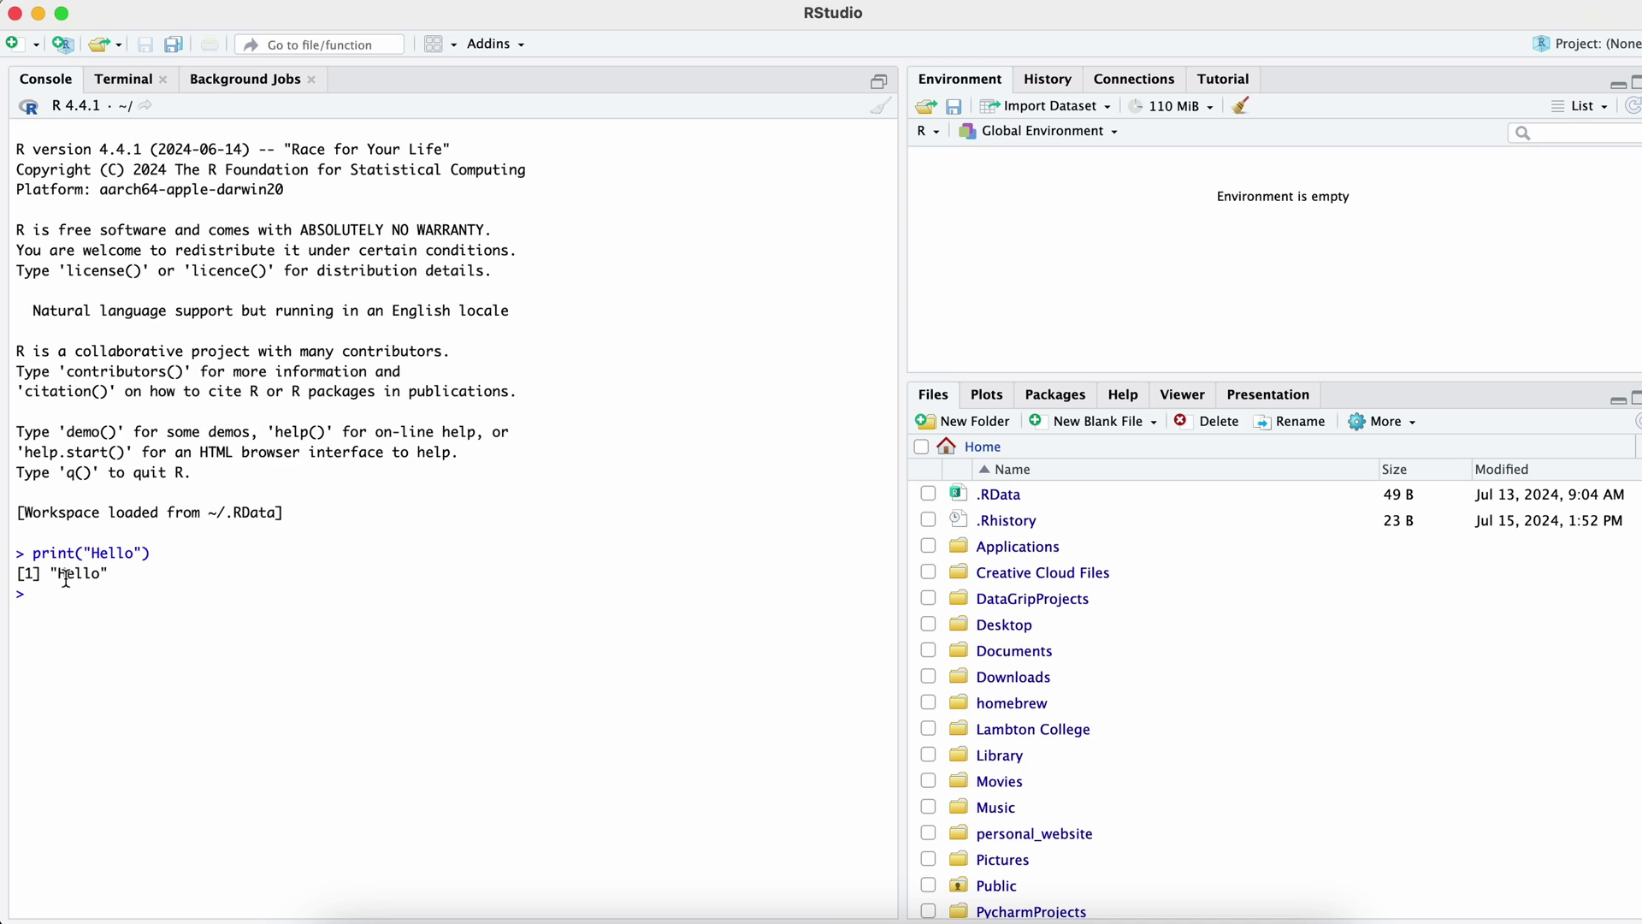
pyautogui.doubleClick(72, 575)
pyautogui.click(1058, 396)
pyautogui.click(943, 398)
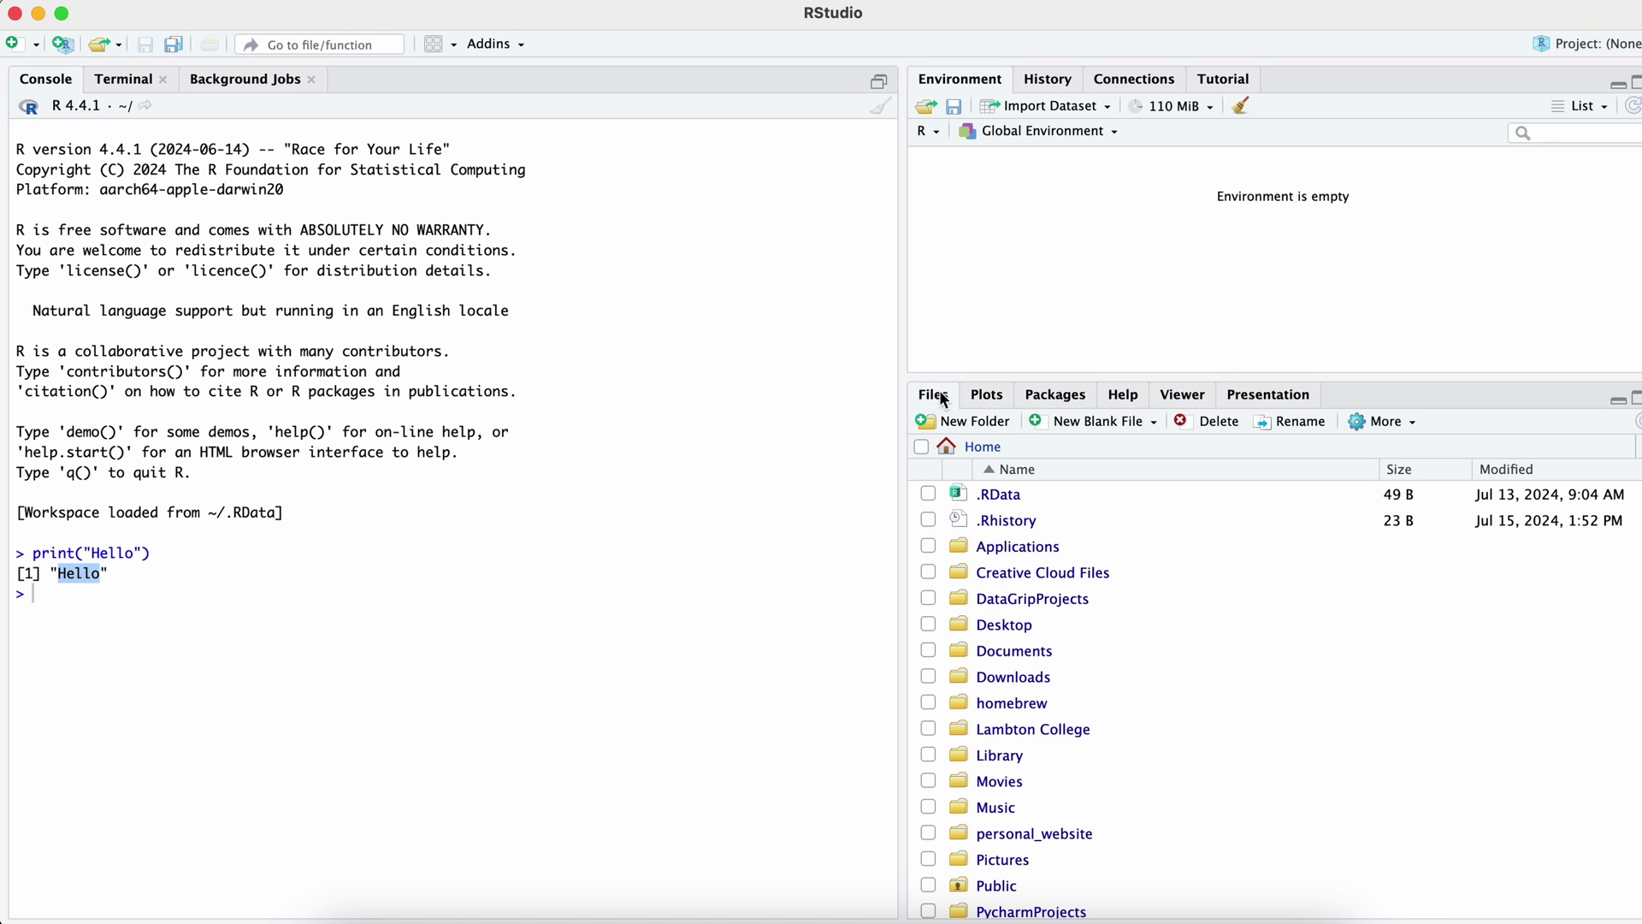